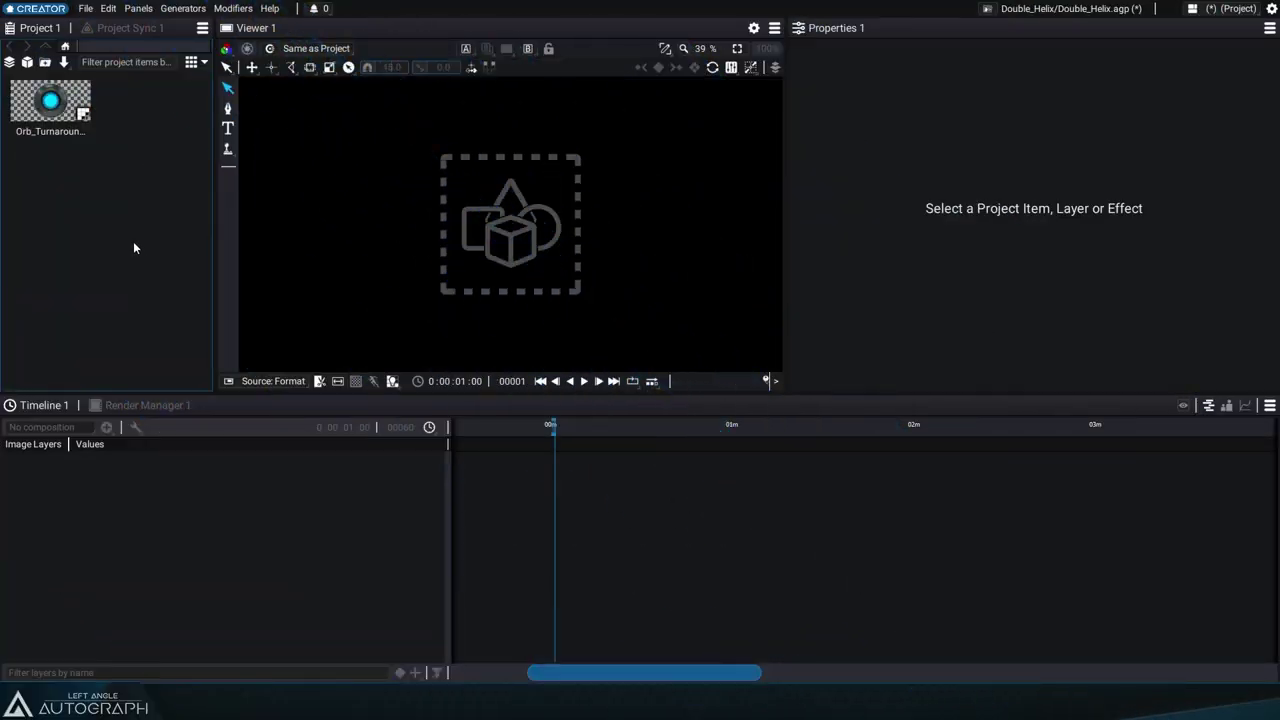
# Add a new HD 1920x1080, 24 fps, 30-second composition to the project
pyautogui.click(9, 63)
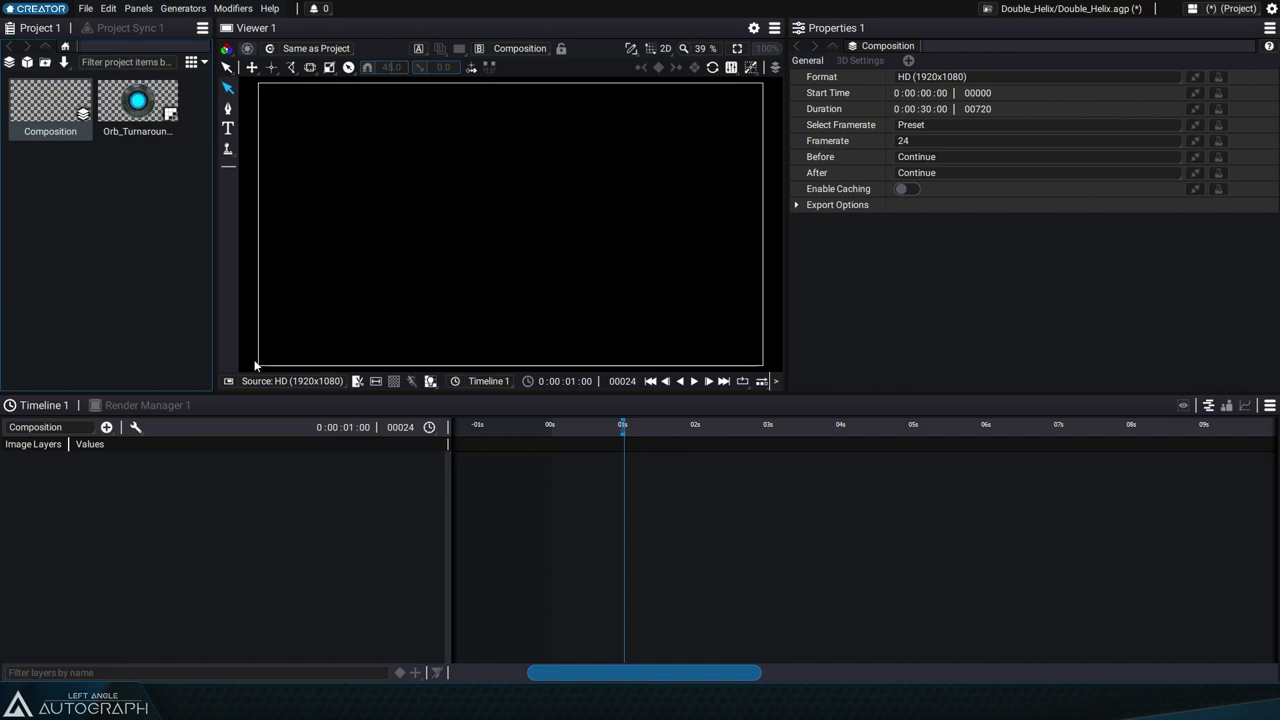
# Add Orb_Turnaround as a layer and expand its Transform to show Position 0, 0
pyautogui.moveTo(137, 105); pyautogui.dragTo(184, 502)
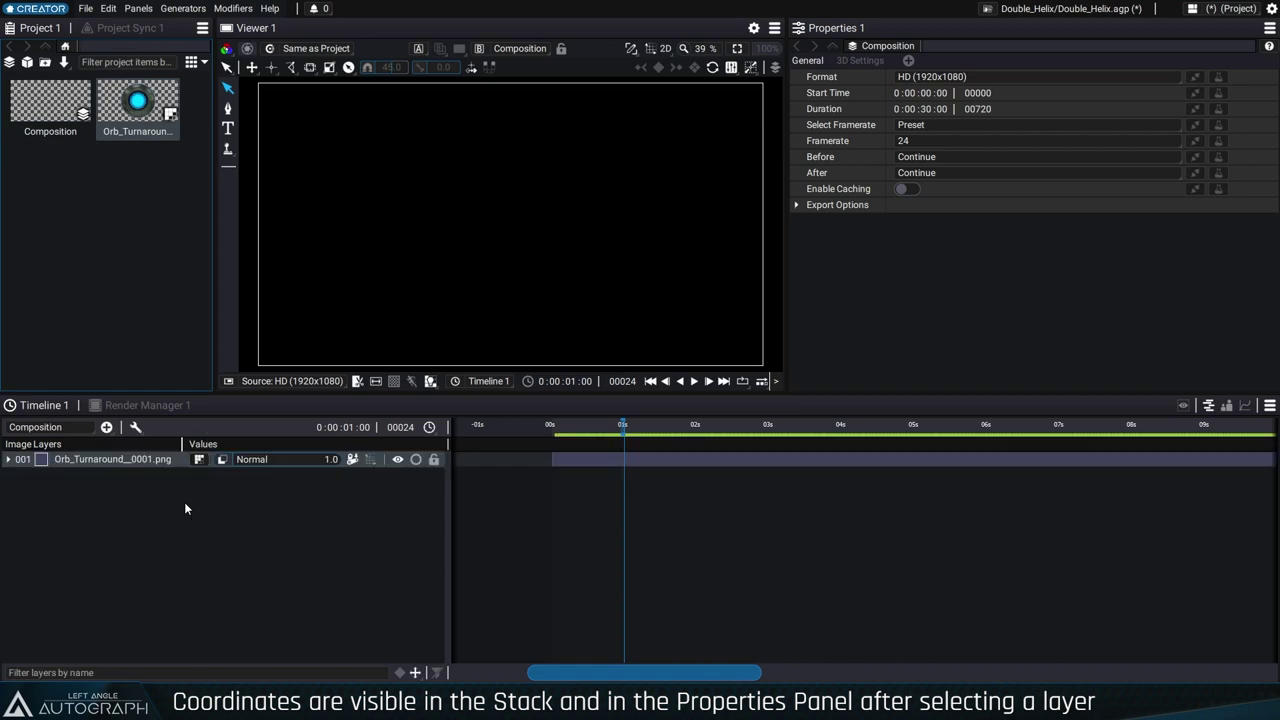
pyautogui.click(8, 459)
pyautogui.click(13, 526)
pyautogui.click(44, 542)
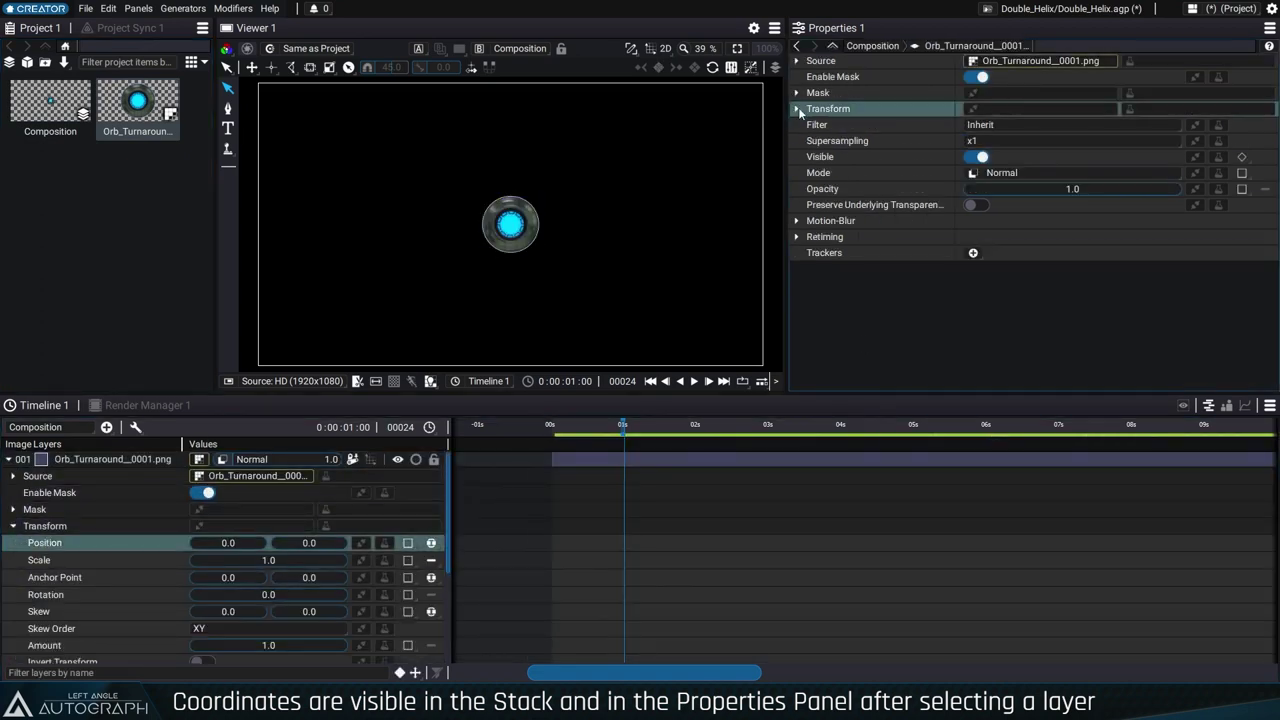
pyautogui.click(796, 108)
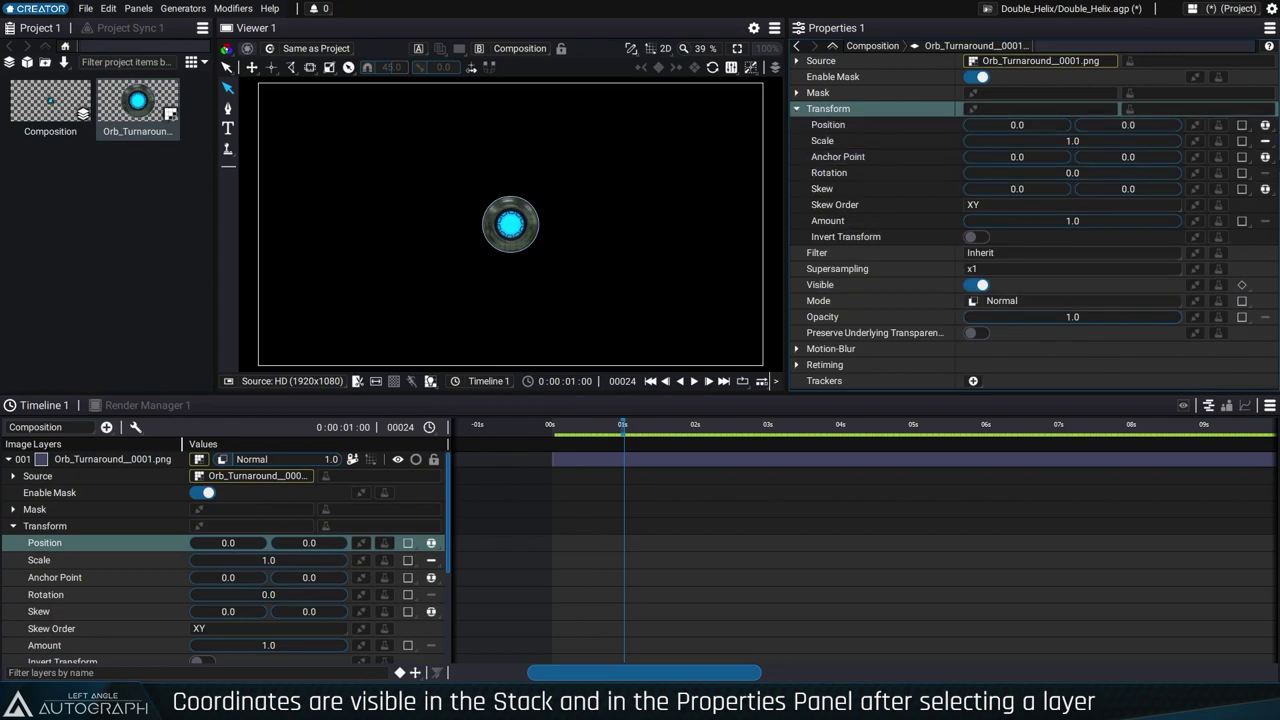
pyautogui.click(515, 230)
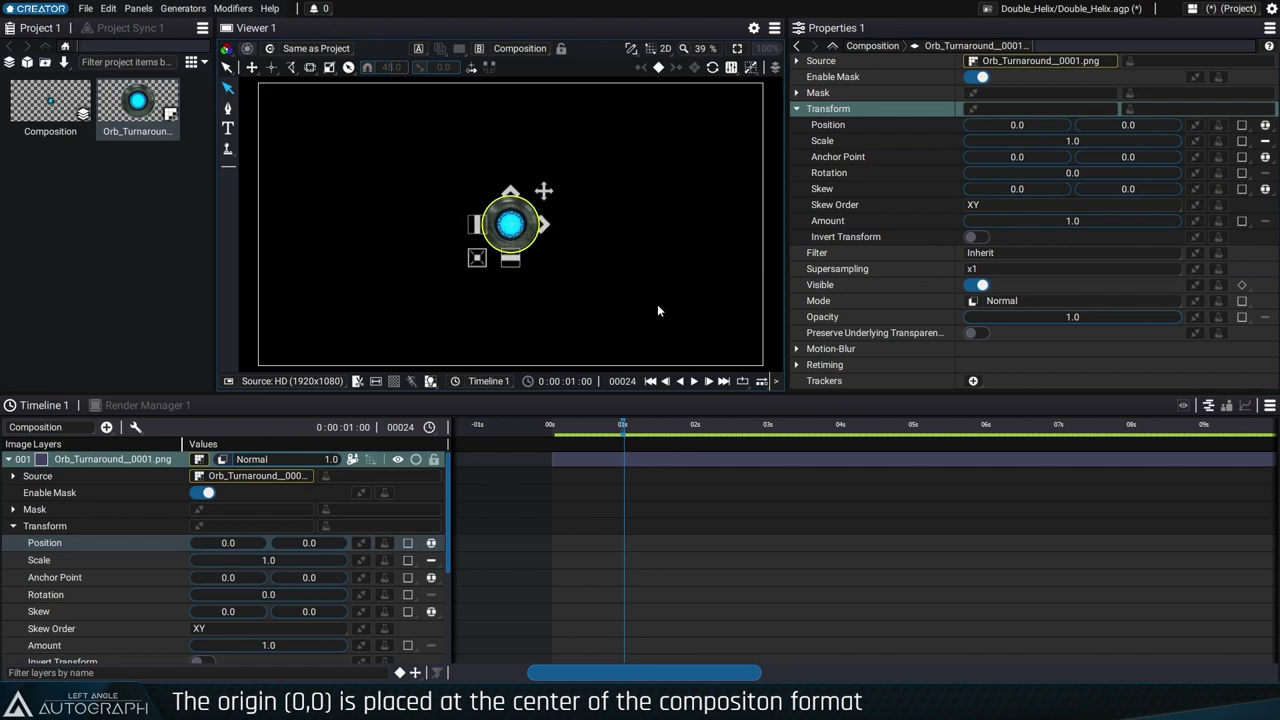
pyautogui.click(70, 115)
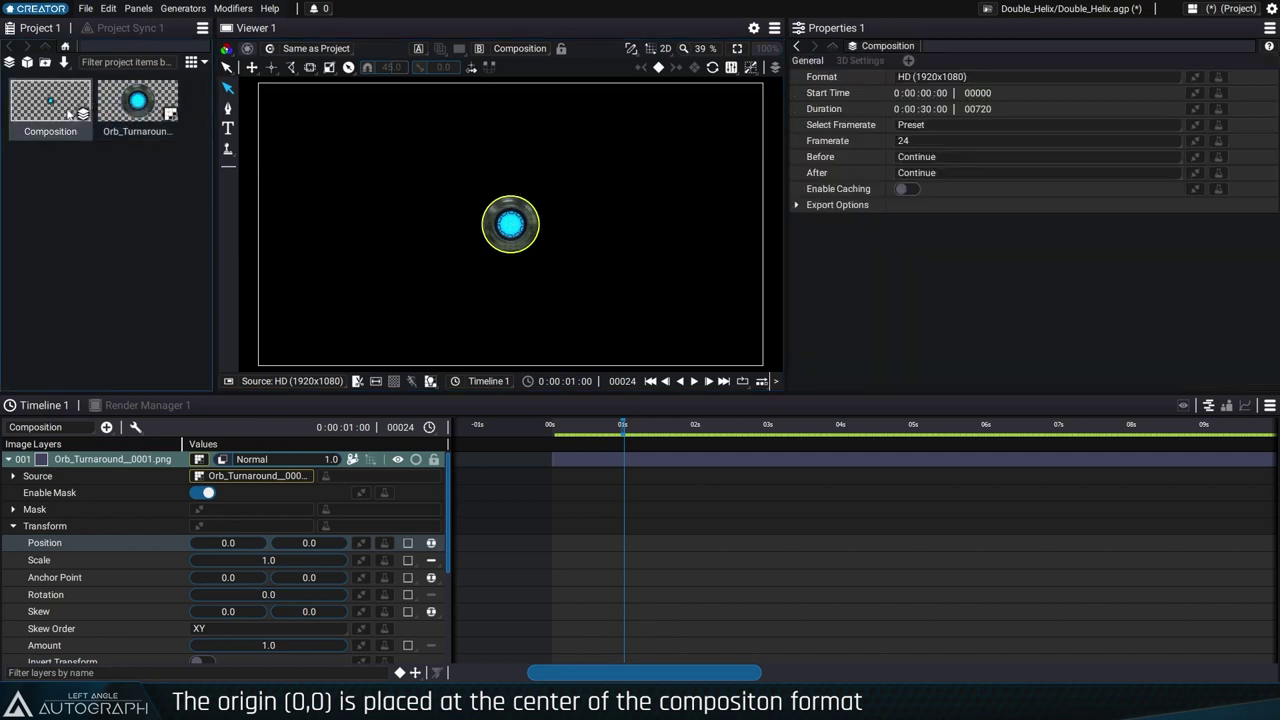
pyautogui.click(1045, 77)
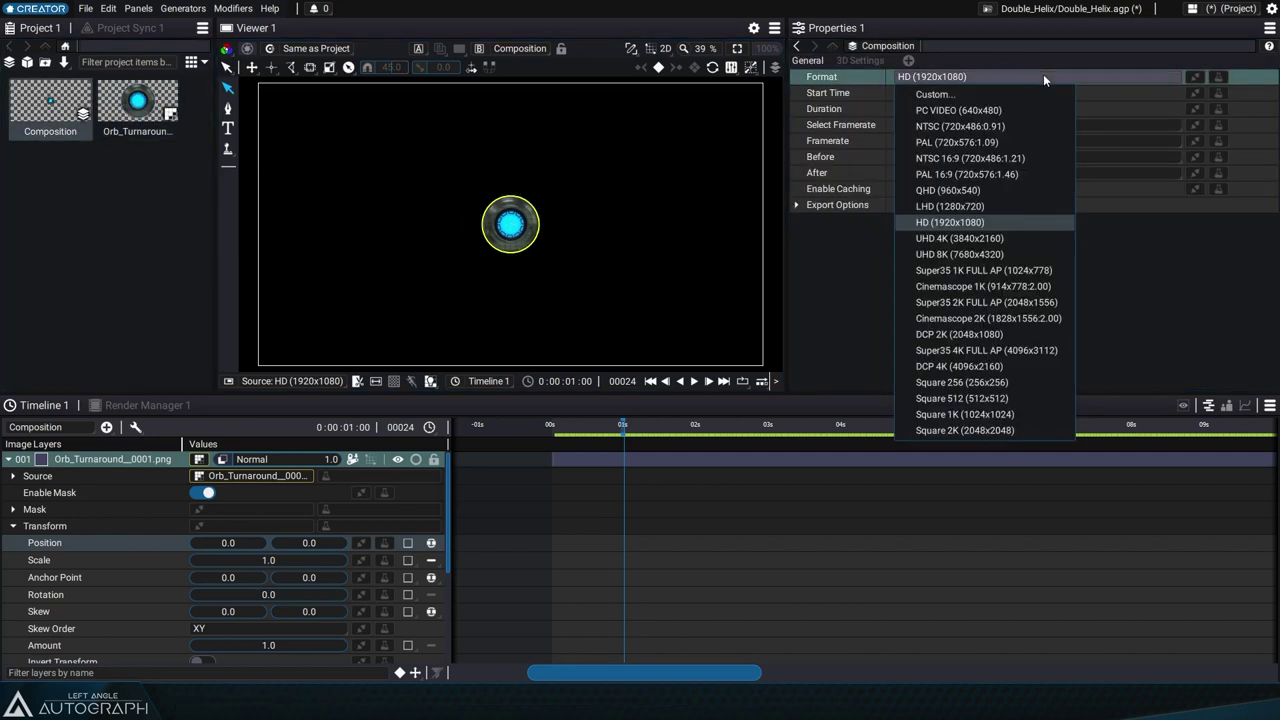
pyautogui.click(985, 222)
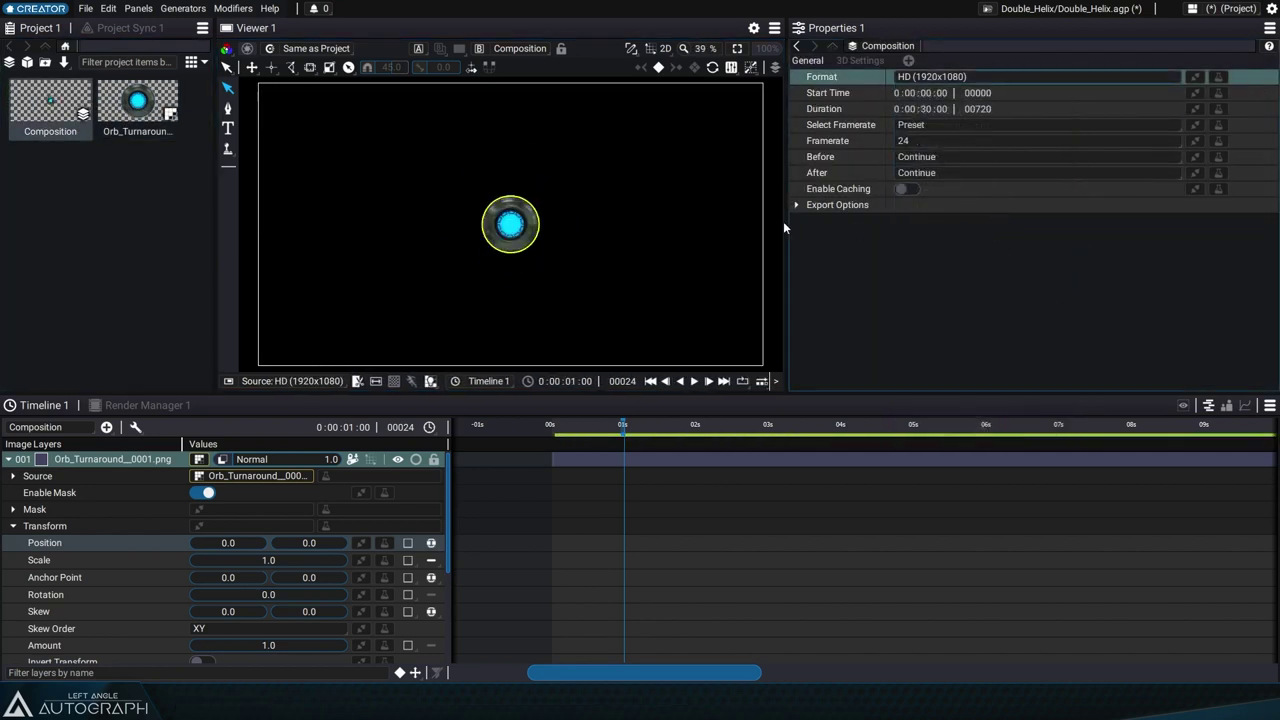
pyautogui.click(57, 548)
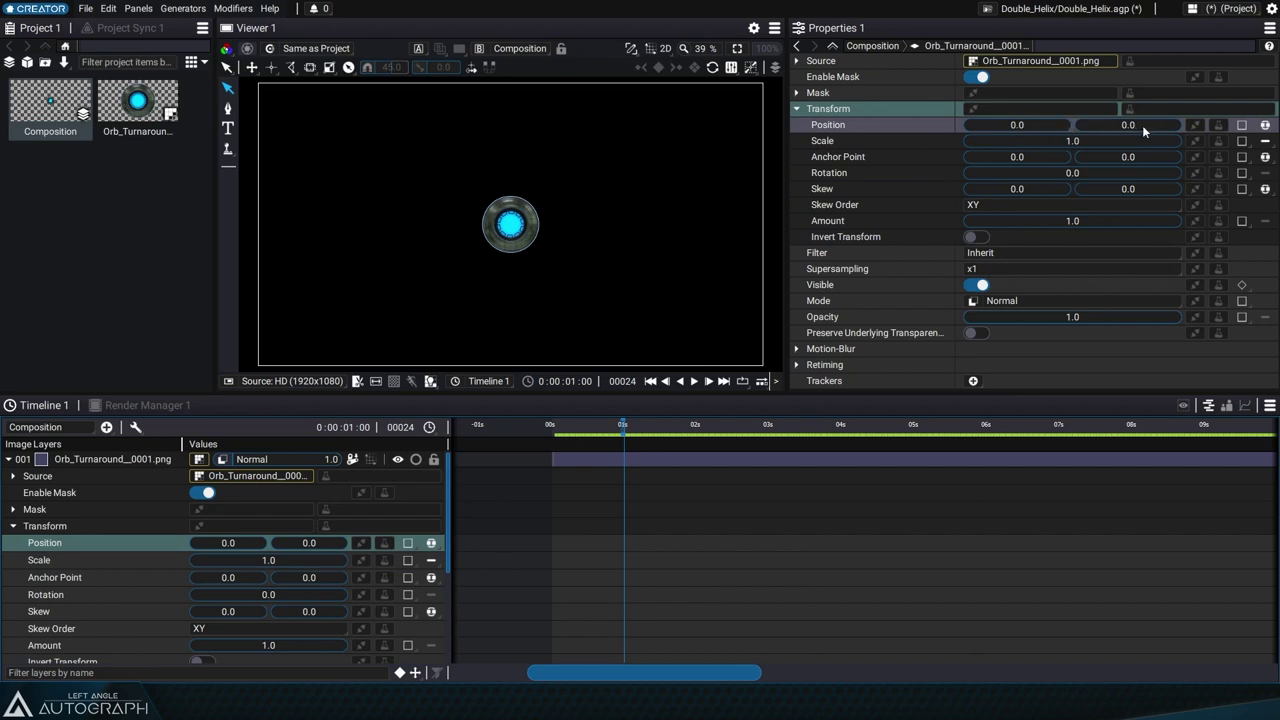
# Separate the orb's Position into x and y, then drag x to shift the orb right
pyautogui.click(1264, 125)
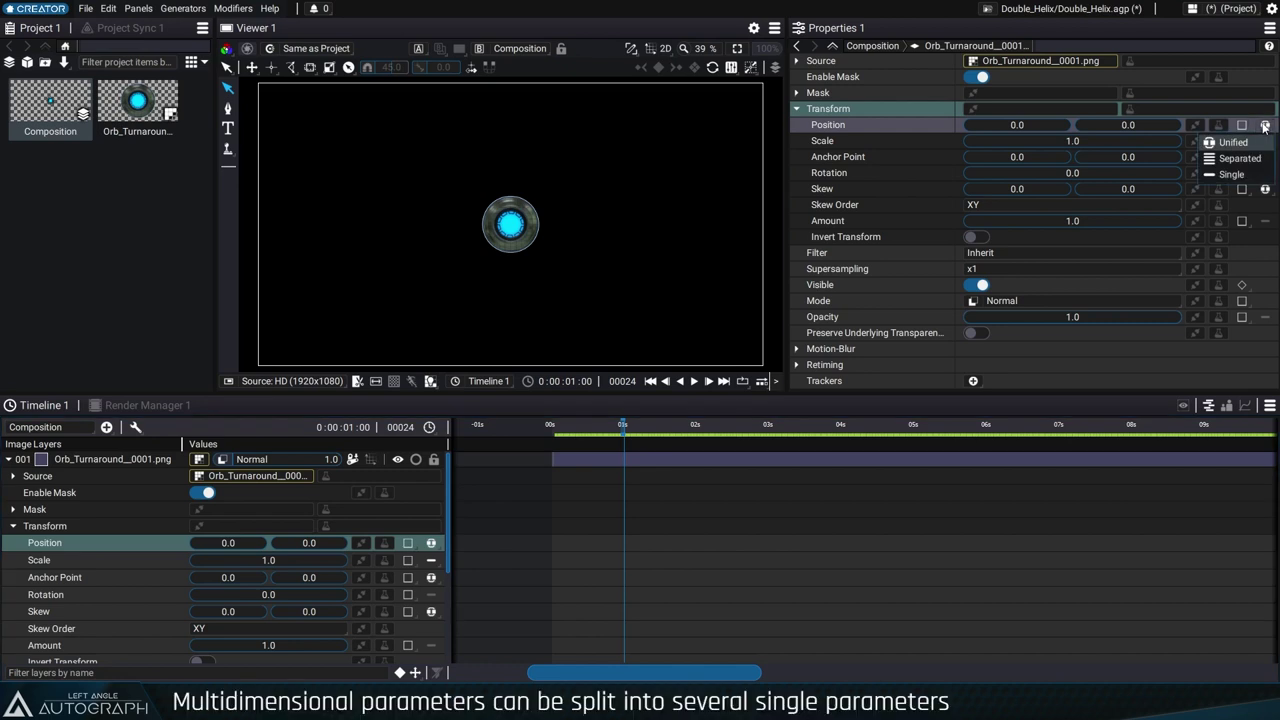
pyautogui.click(1238, 158)
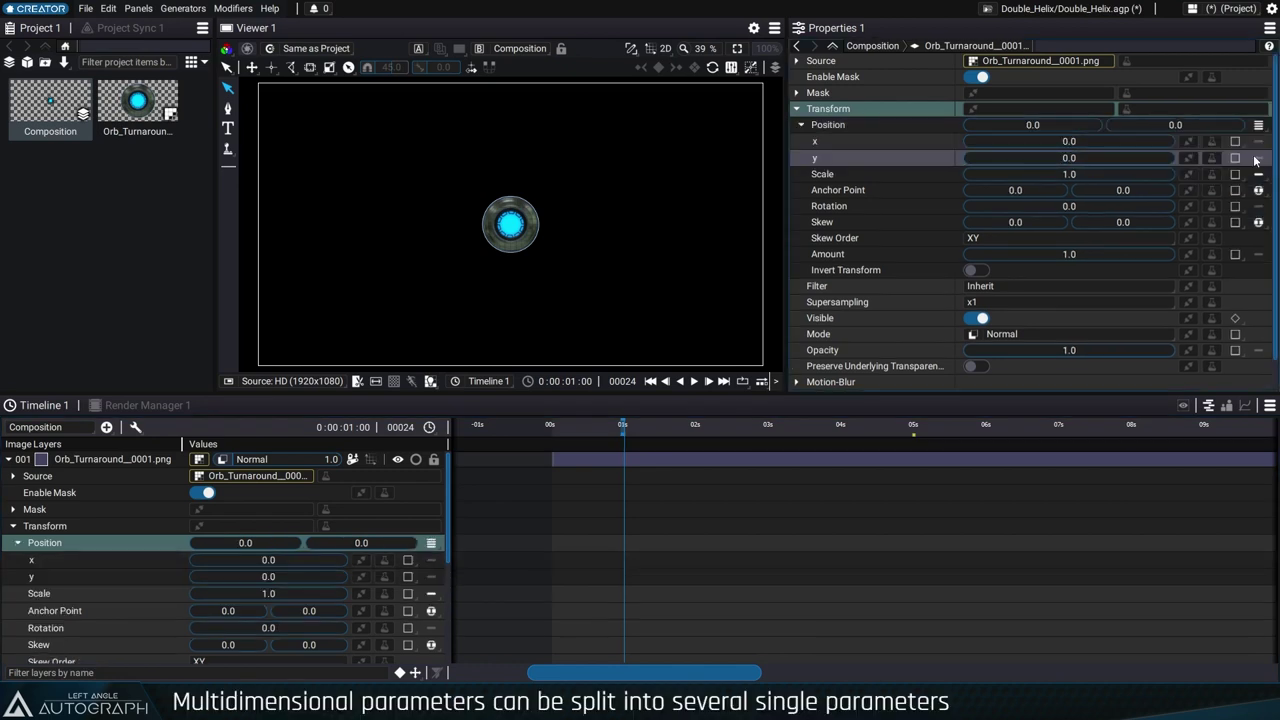
pyautogui.moveTo(1049, 141)
pyautogui.mouseDown()
pyautogui.moveTo(1140, 141)
pyautogui.moveTo(976, 141)
pyautogui.moveTo(1049, 141)
pyautogui.moveTo(1087, 157)
pyautogui.moveTo(1040, 157)
pyautogui.moveTo(1069, 160)
pyautogui.mouseUp()
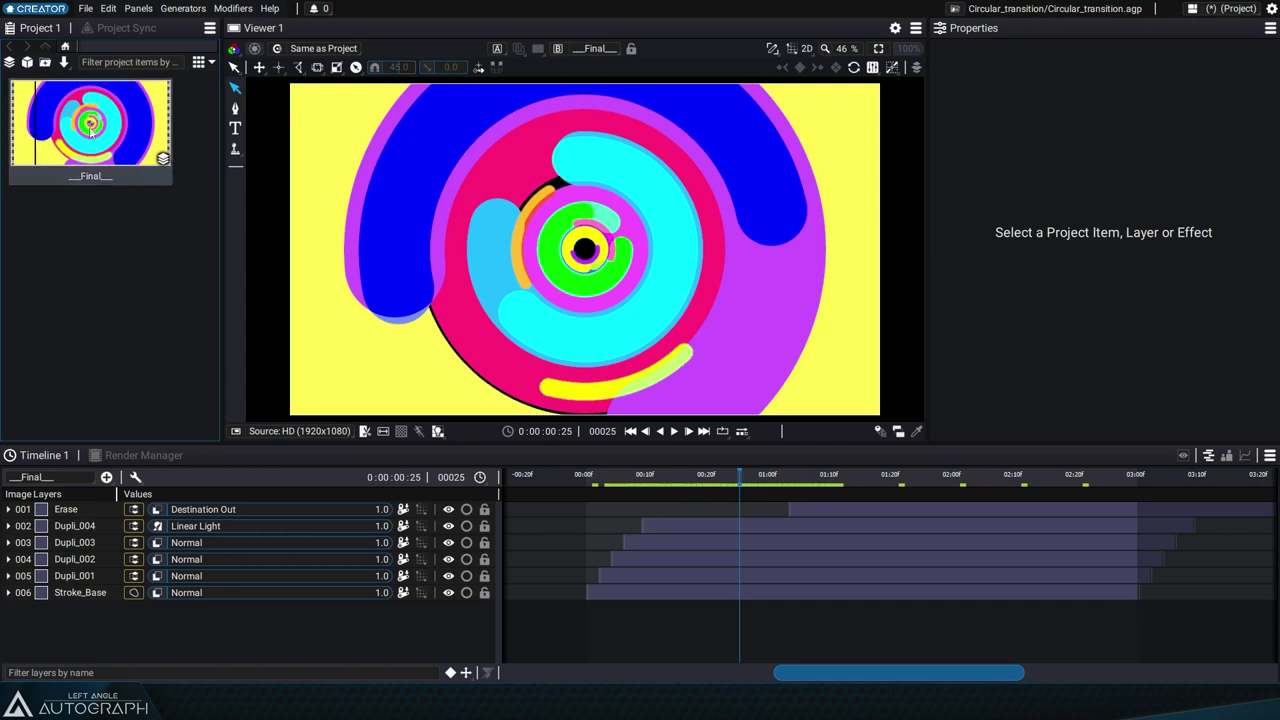
# Review the ___Final___ composition settings and open its format list for PC Video 640x480
pyautogui.click(88, 135)
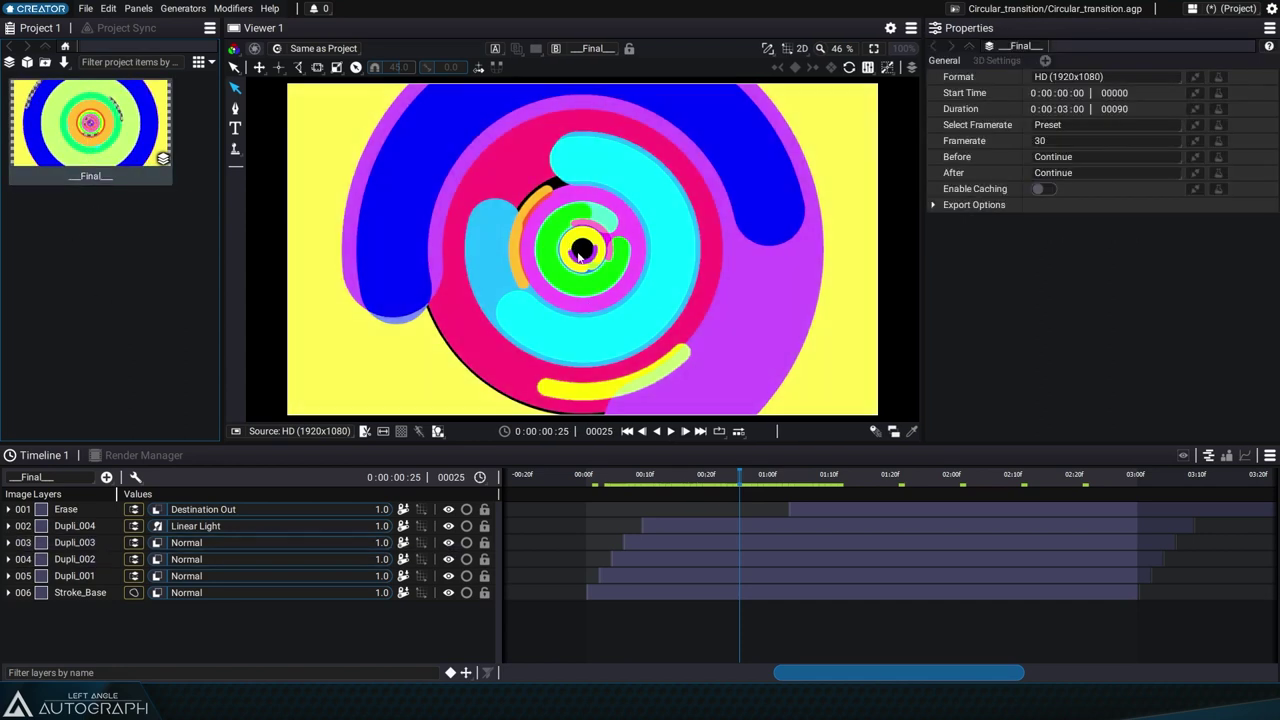
pyautogui.click(82, 593)
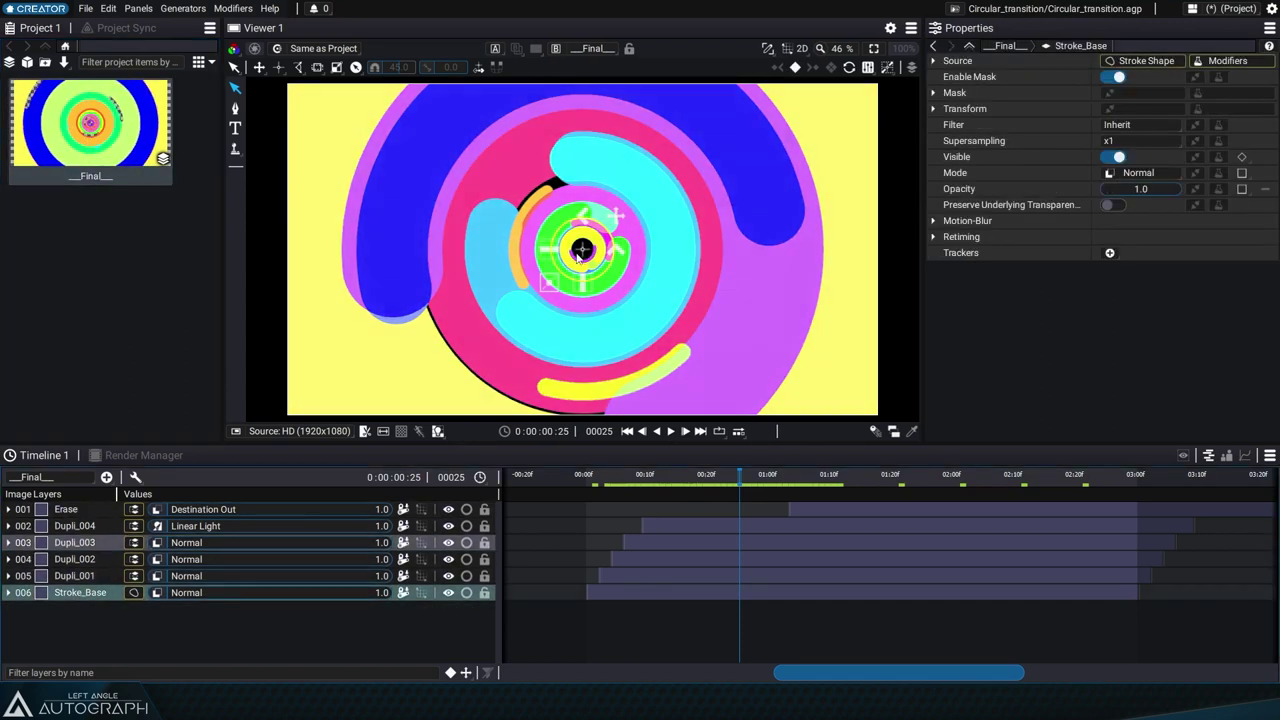
pyautogui.click(140, 130)
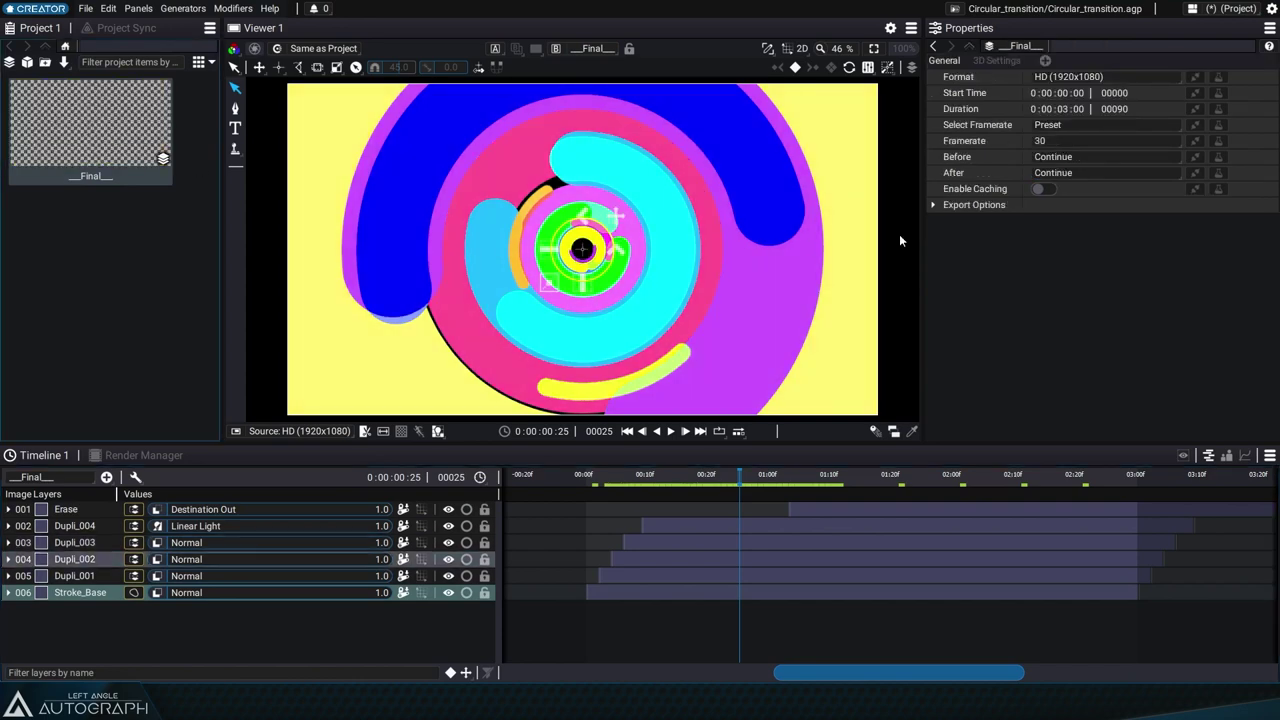
pyautogui.click(1107, 77)
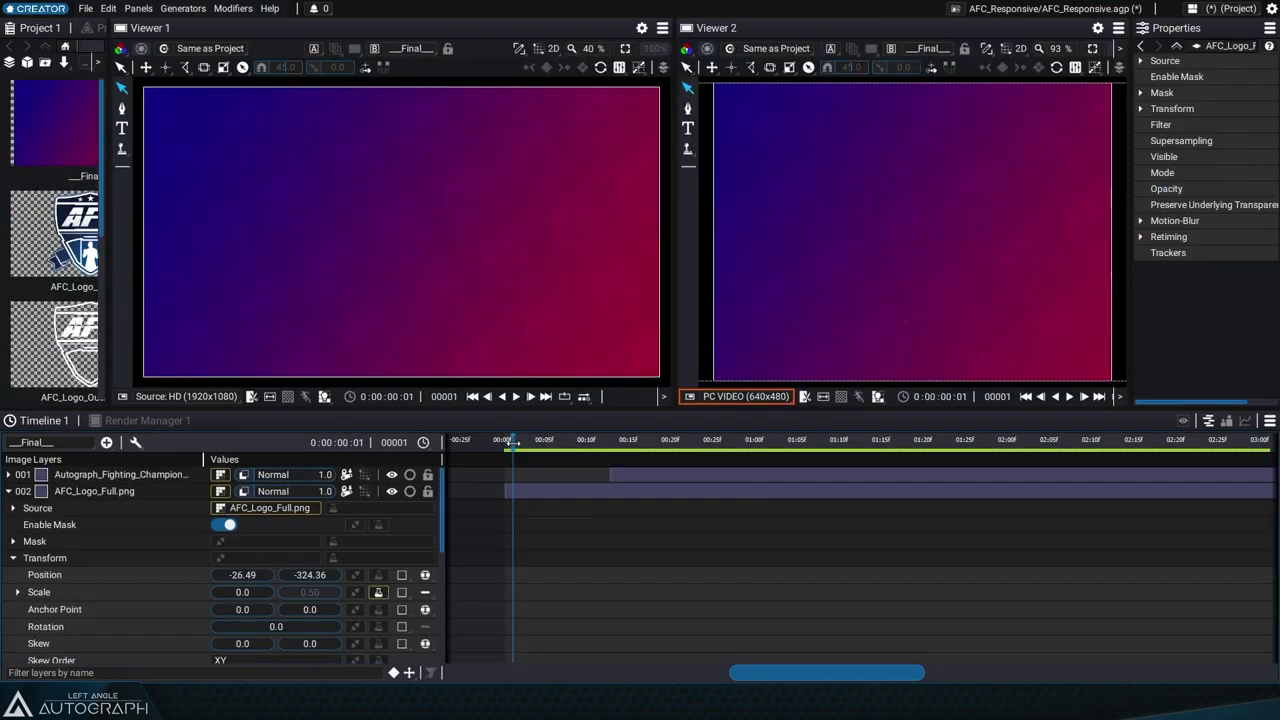
# Play the animation, scrub to frame 21, and drag the AFC logo toward the lower left
pyautogui.press('space')
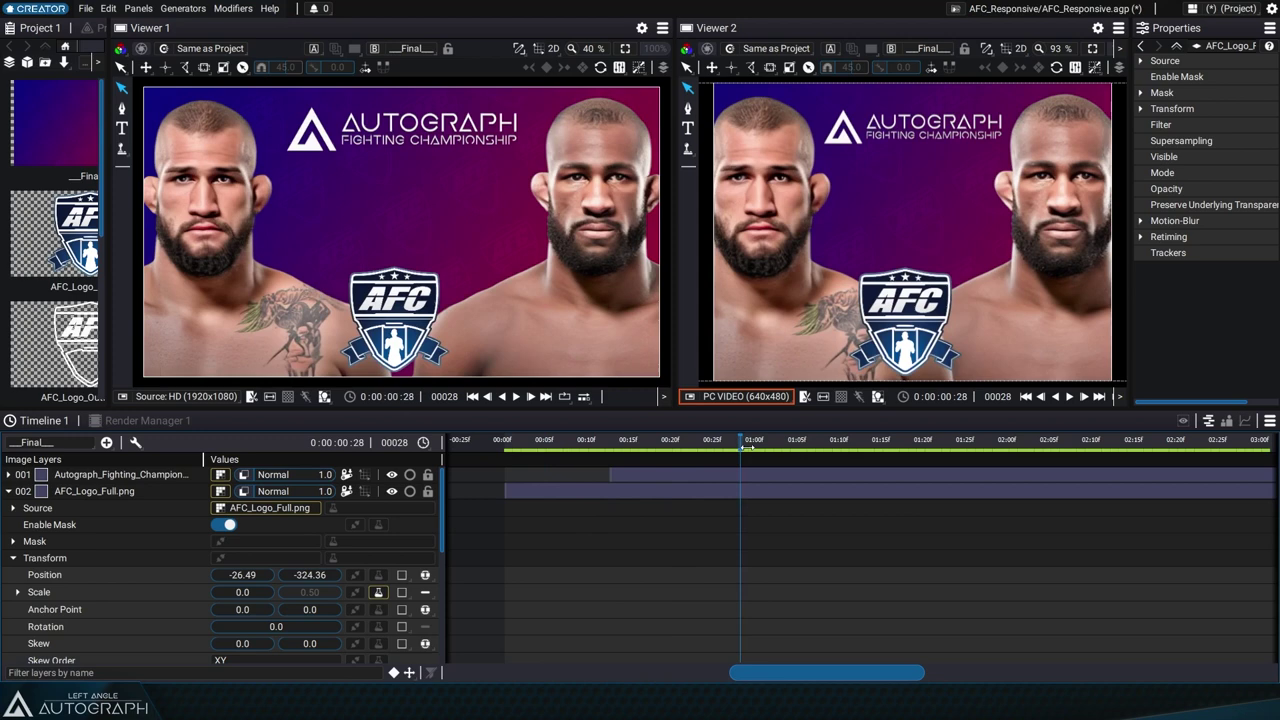
pyautogui.press('space')
pyautogui.moveTo(513, 440); pyautogui.dragTo(681, 440)
pyautogui.click(915, 338)
pyautogui.moveTo(938, 290)
pyautogui.mouseDown()
pyautogui.moveTo(965, 250)
pyautogui.moveTo(1048, 248)
pyautogui.mouseUp()
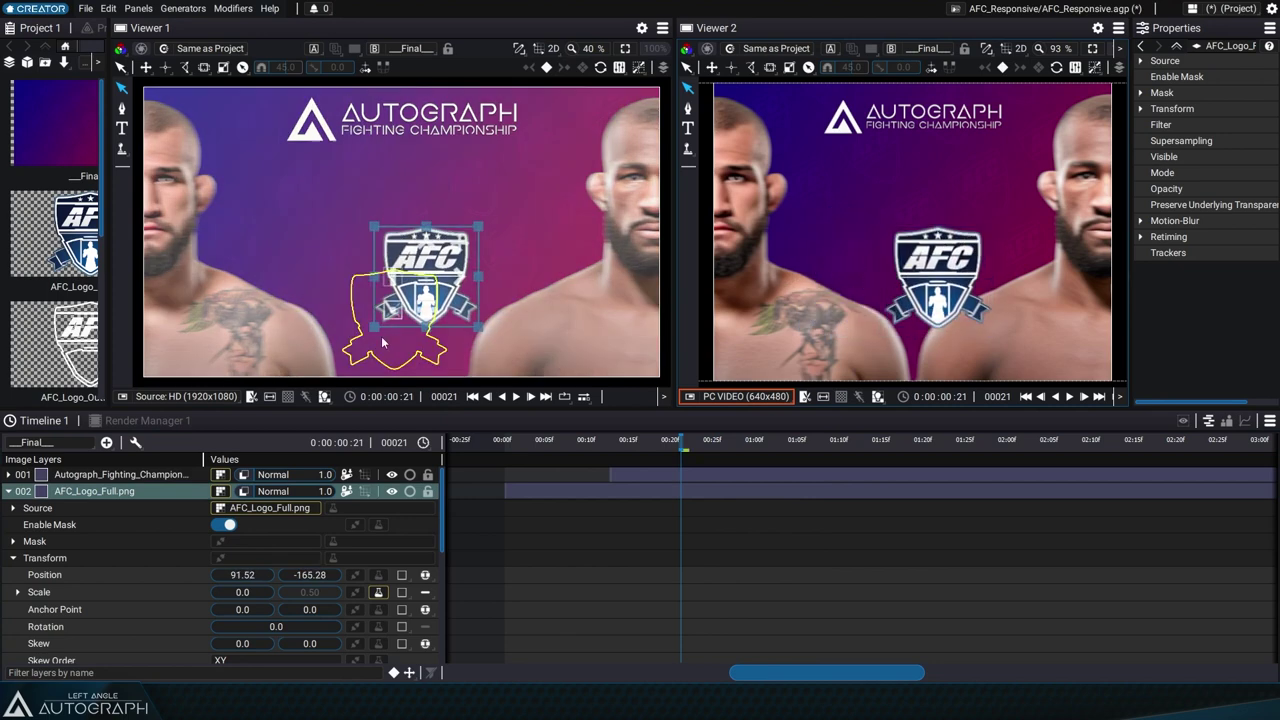
# Reset the logo's Position to 0, 0, then nudge it to 51.96, -44.54
pyautogui.click(352, 574)
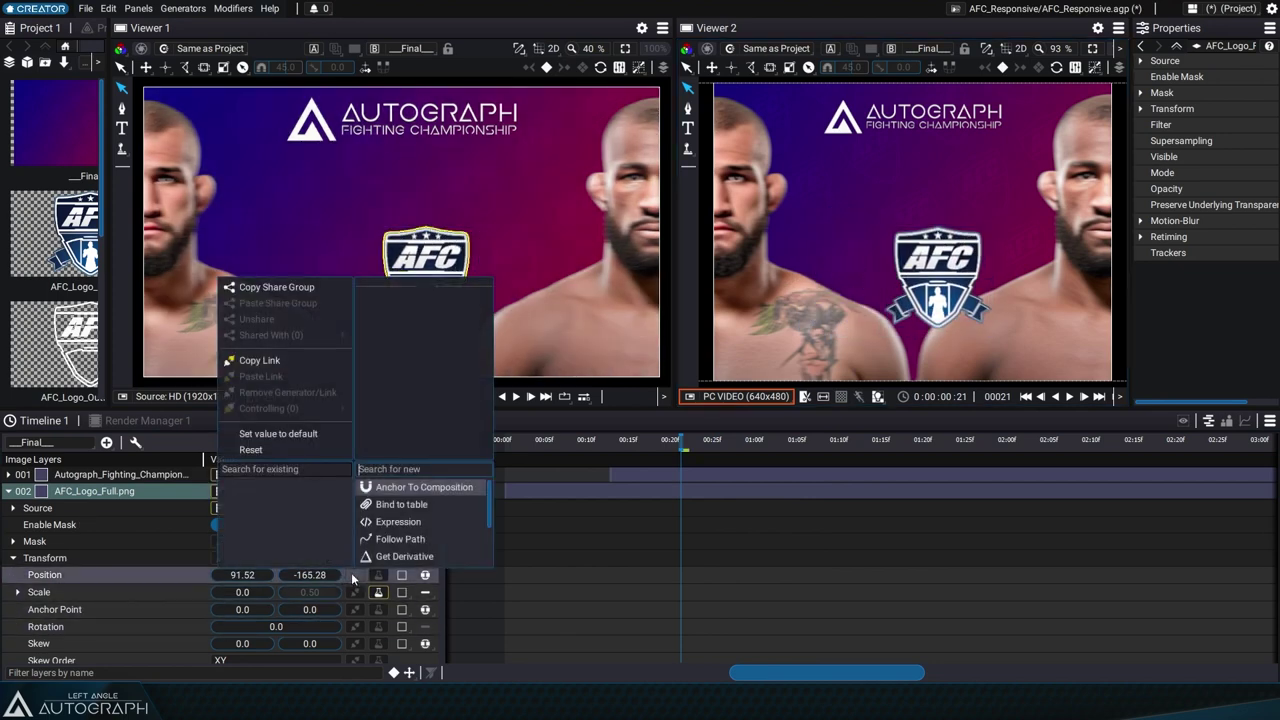
pyautogui.click(272, 450)
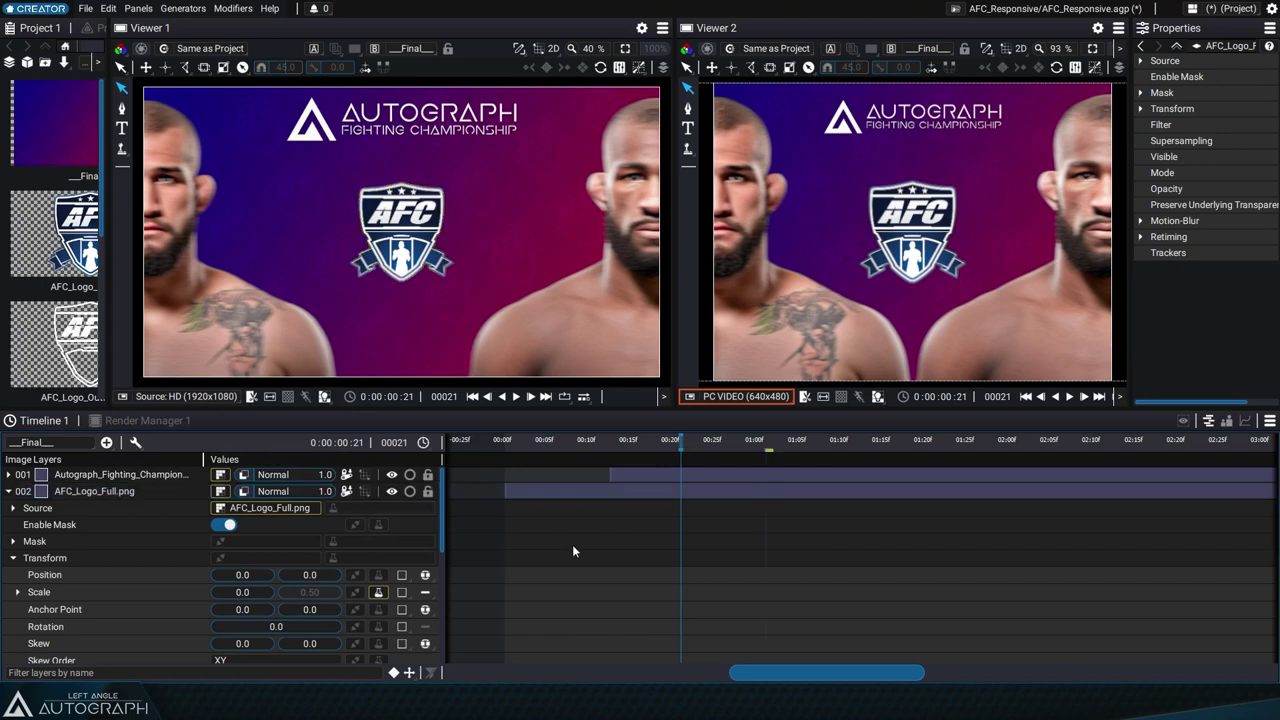
pyautogui.click(415, 238)
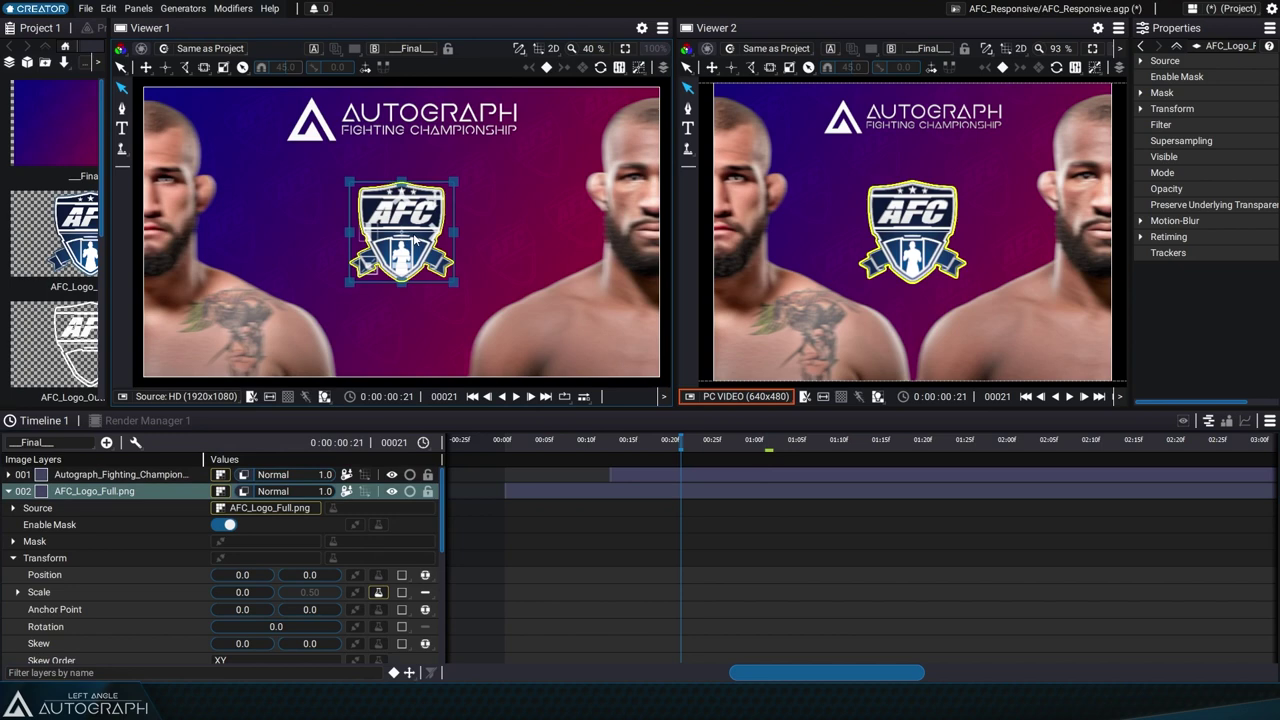
pyautogui.moveTo(436, 236)
pyautogui.mouseDown()
pyautogui.moveTo(425, 213)
pyautogui.moveTo(455, 238)
pyautogui.mouseUp()
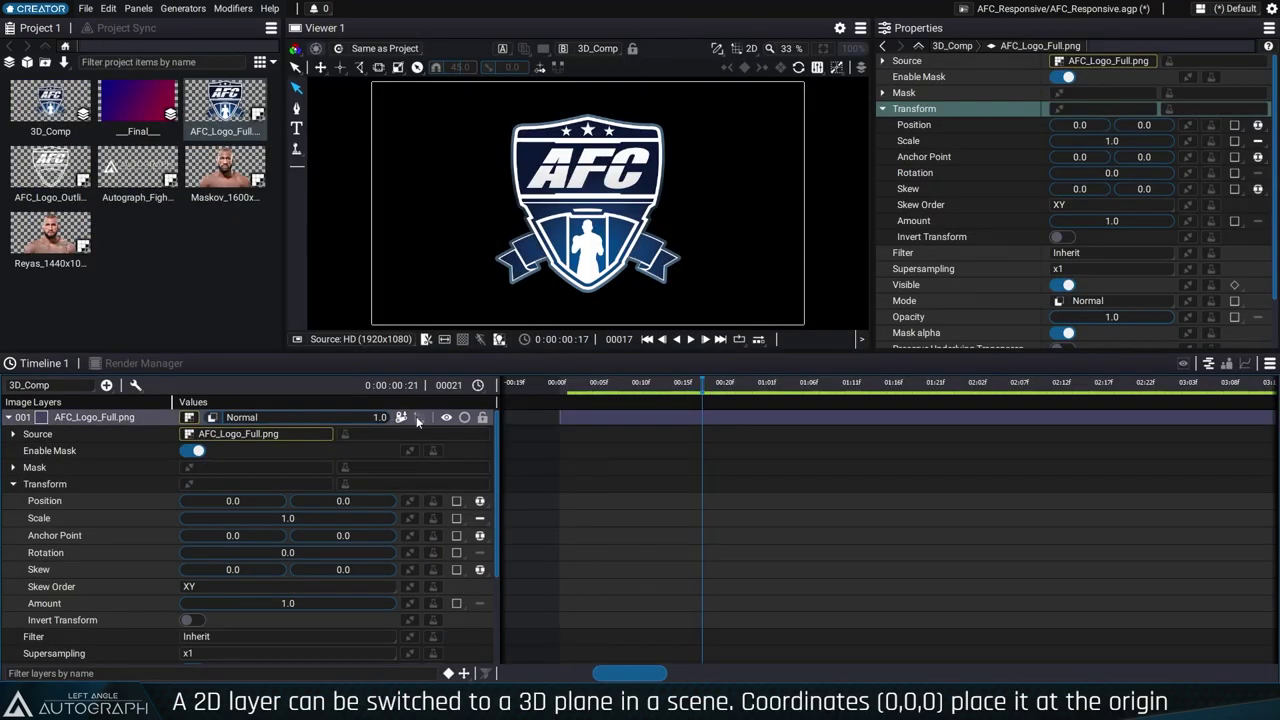
# Make the AFC logo a 3D plane and view it in an orbited 3D perspective
pyautogui.click(416, 416)
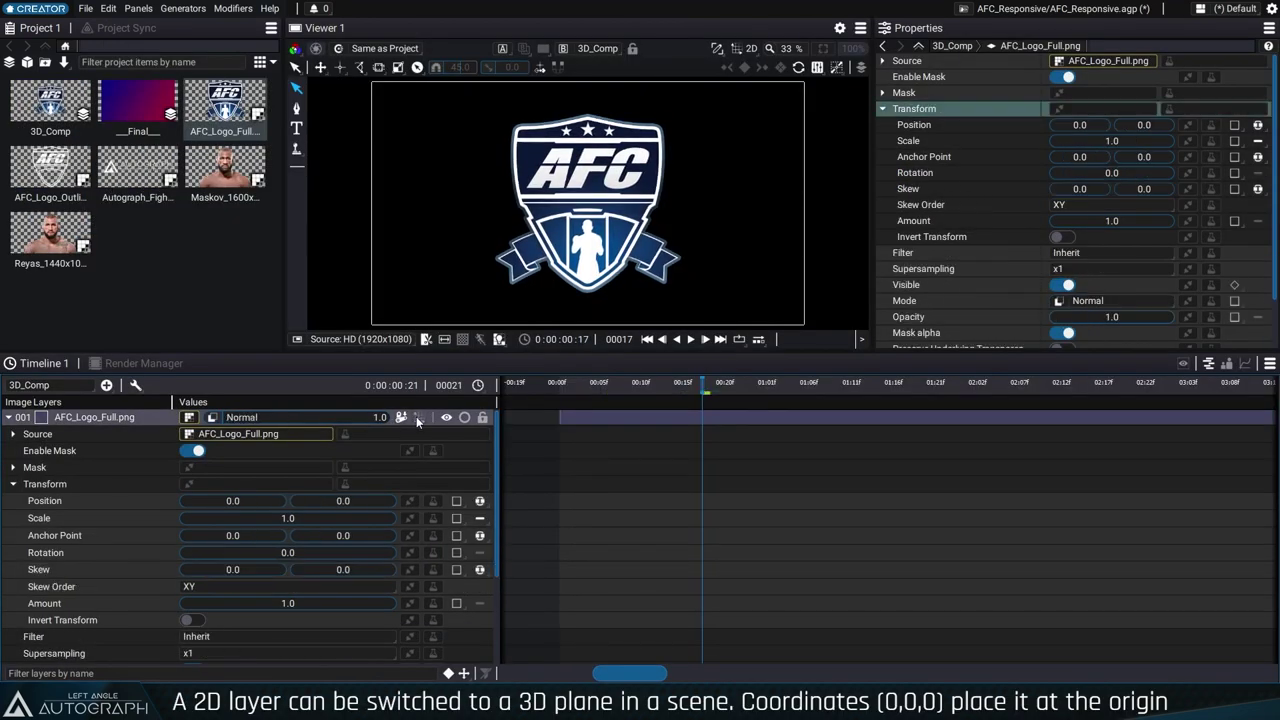
pyautogui.click(416, 416)
pyautogui.click(751, 48)
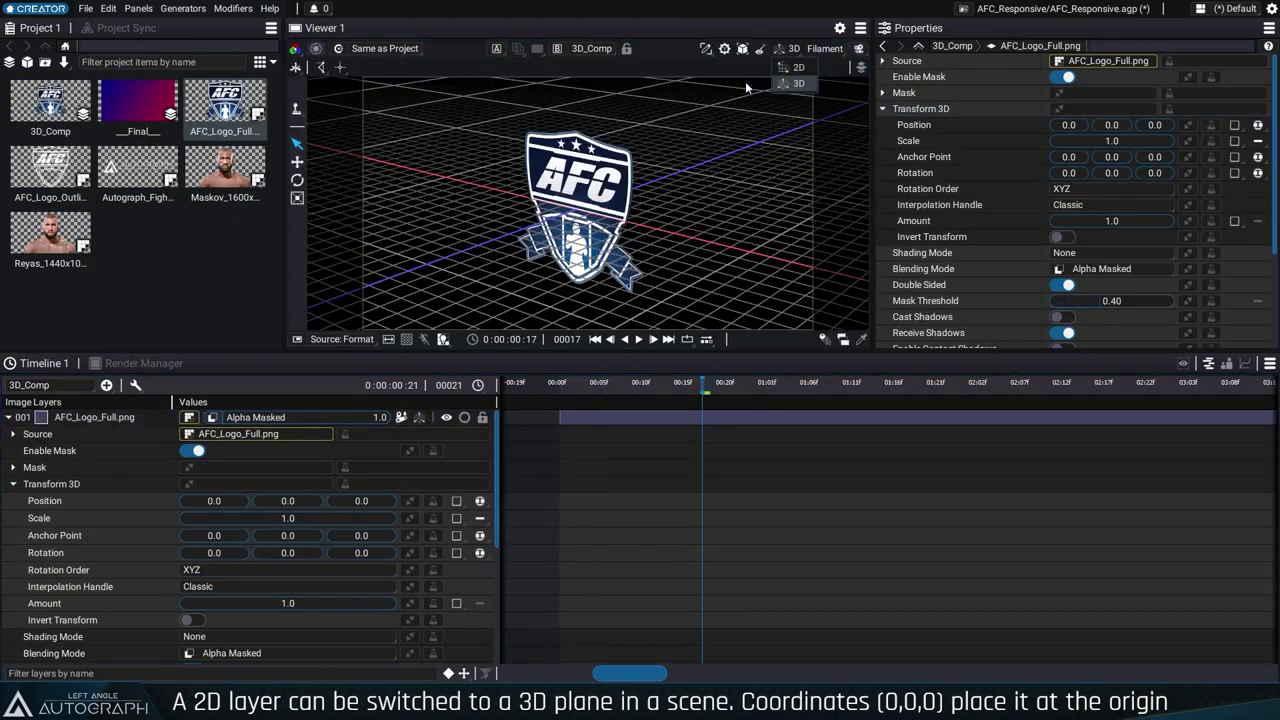
pyautogui.click(597, 215)
pyautogui.moveTo(731, 224); pyautogui.dragTo(628, 280)
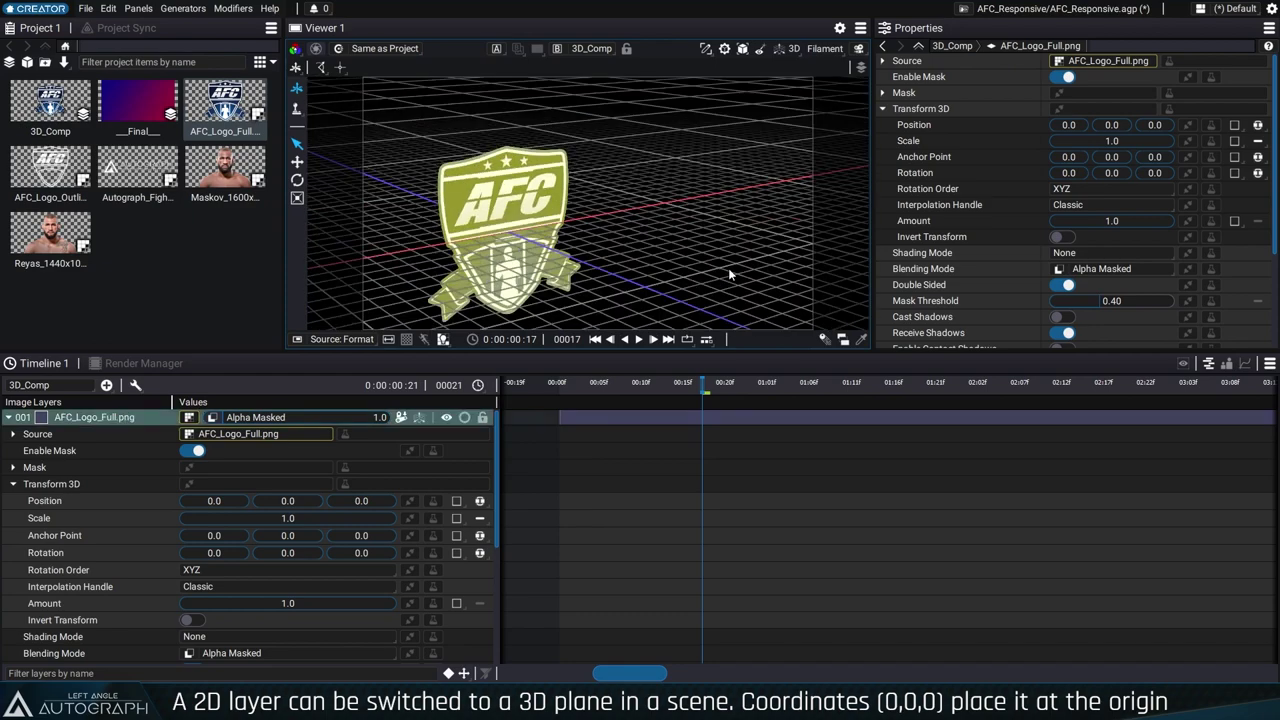
# Move the logo along X with the Move gizmo, then reset its Position to the origin
pyautogui.click(296, 162)
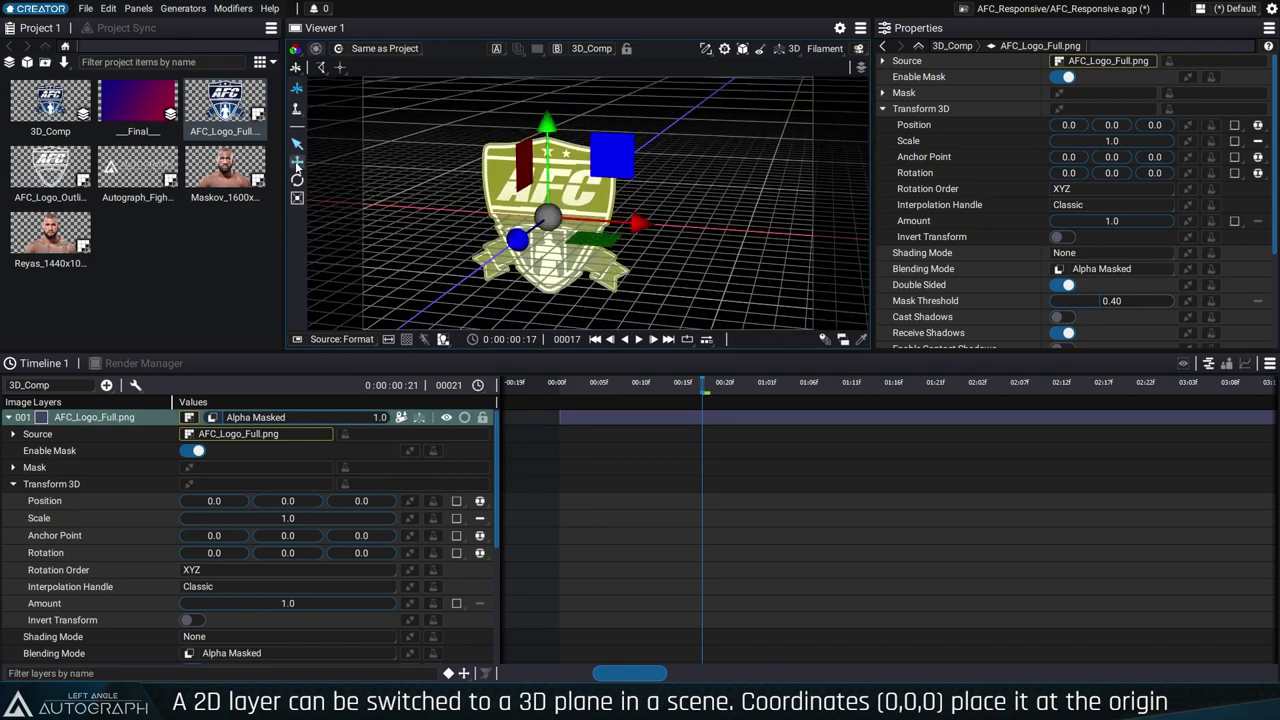
pyautogui.moveTo(630, 224); pyautogui.dragTo(573, 219)
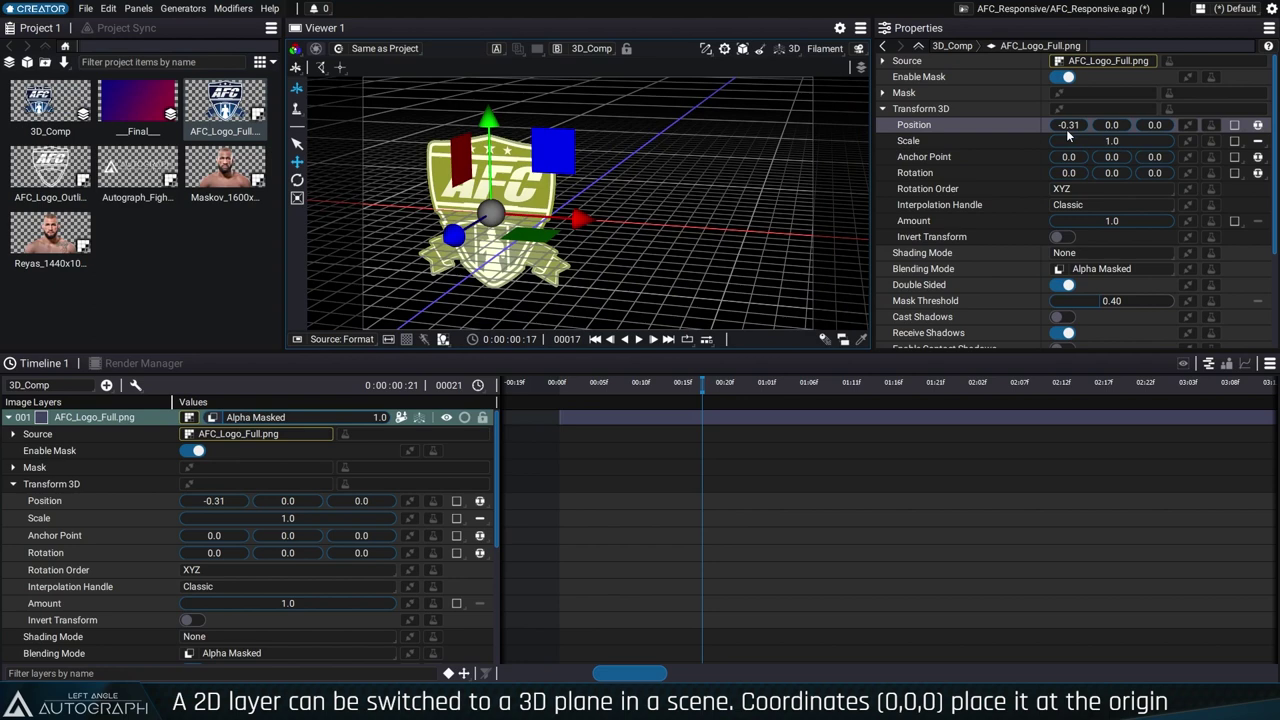
pyautogui.click(1207, 127)
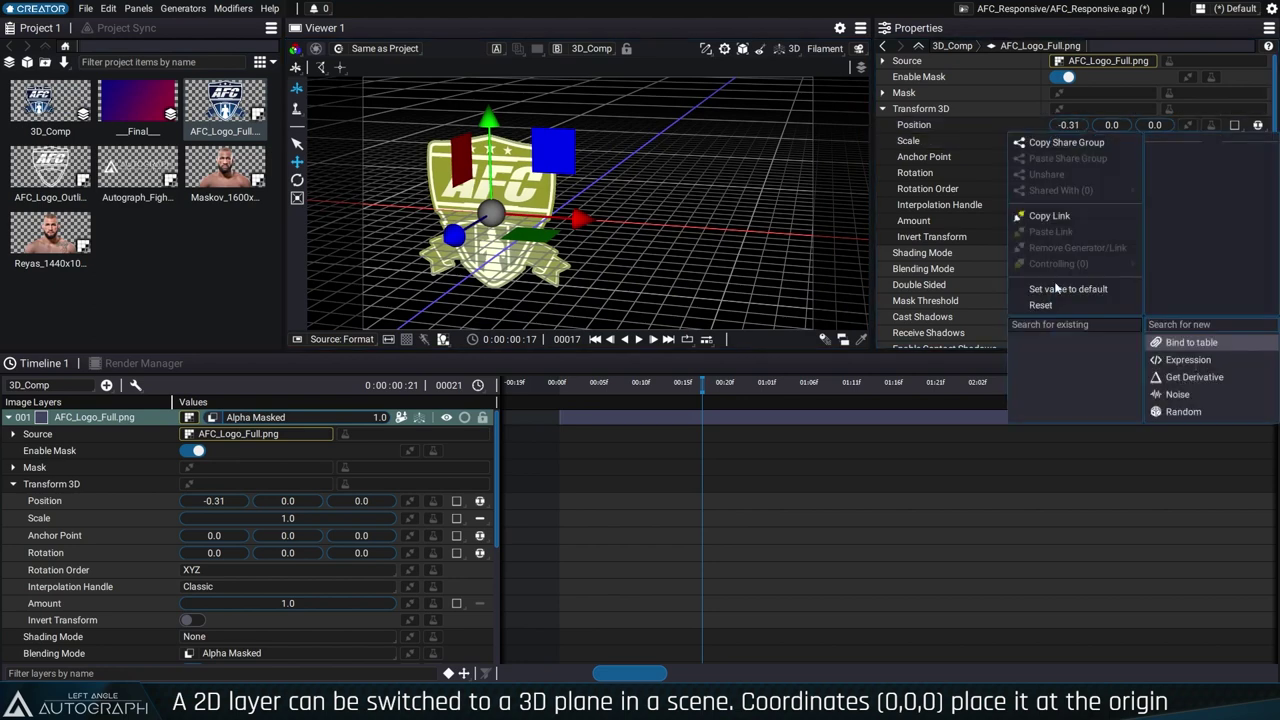
pyautogui.click(1045, 306)
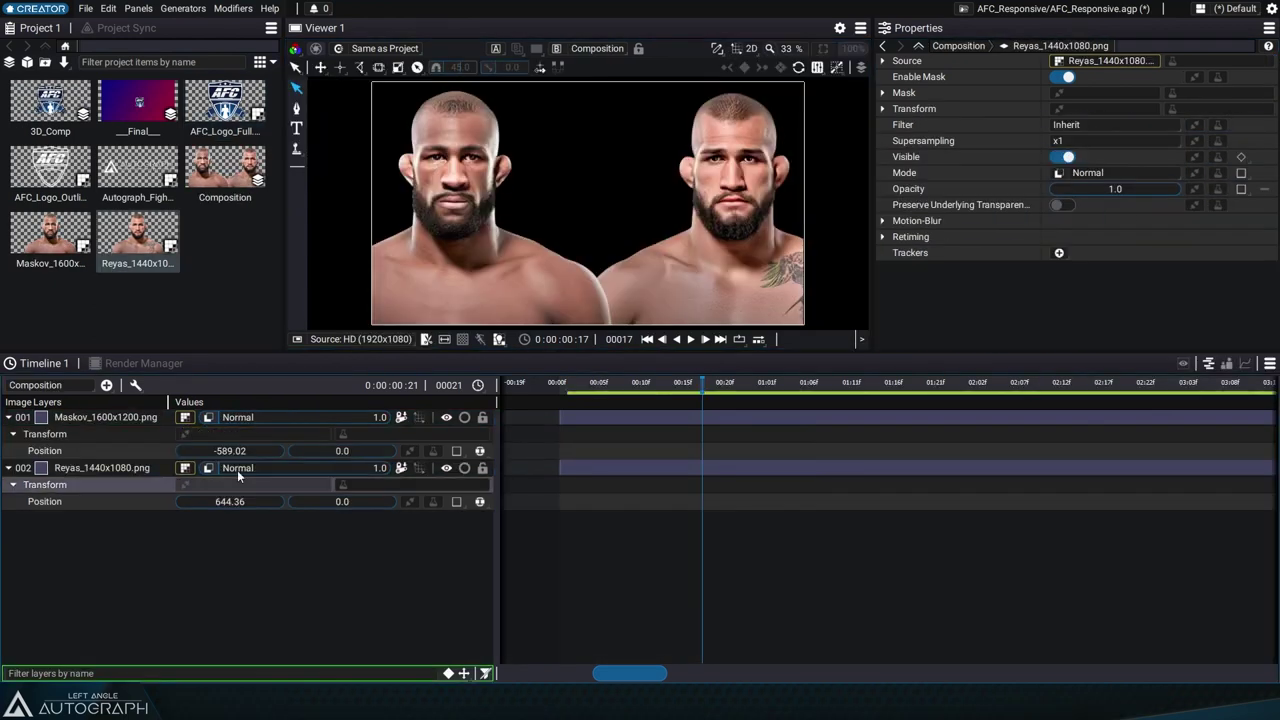
# Spread the fighters apart and paste-link Reyas's Position to Maskov's Position
pyautogui.moveTo(230, 451); pyautogui.dragTo(220, 451)
pyautogui.moveTo(234, 502); pyautogui.dragTo(294, 502)
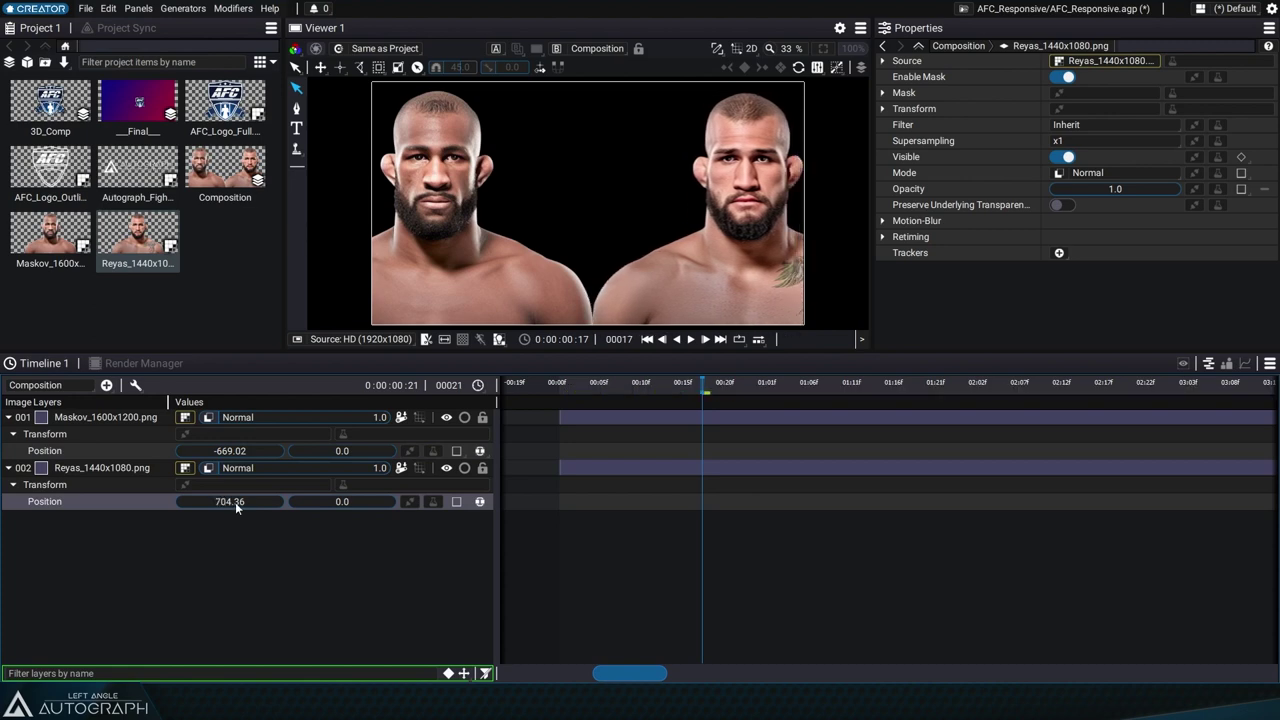
pyautogui.click(410, 451)
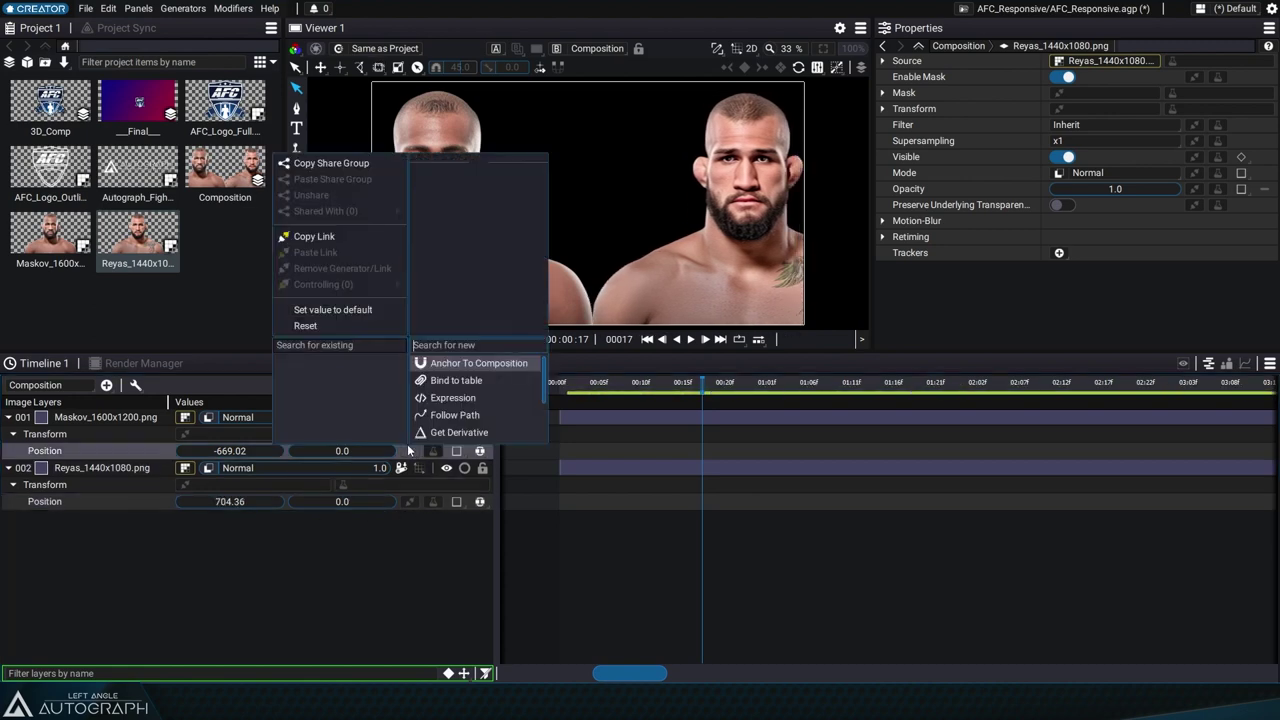
pyautogui.click(328, 237)
pyautogui.click(412, 500)
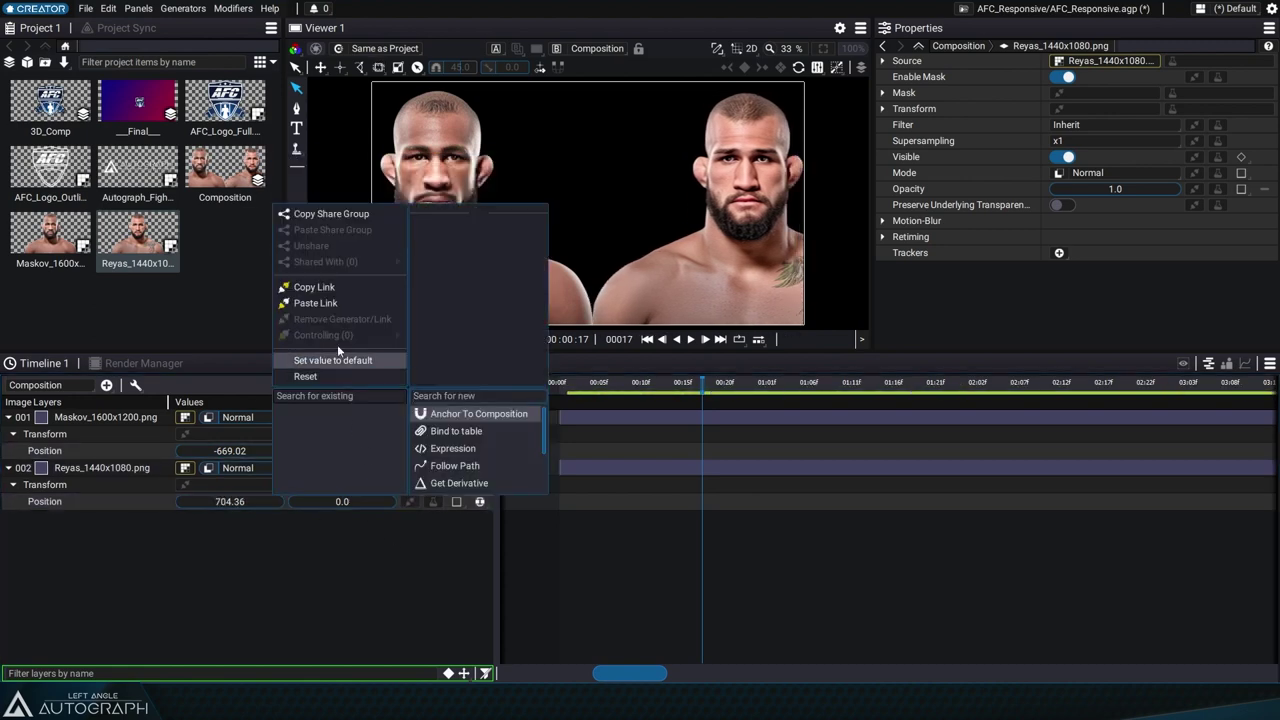
pyautogui.click(335, 302)
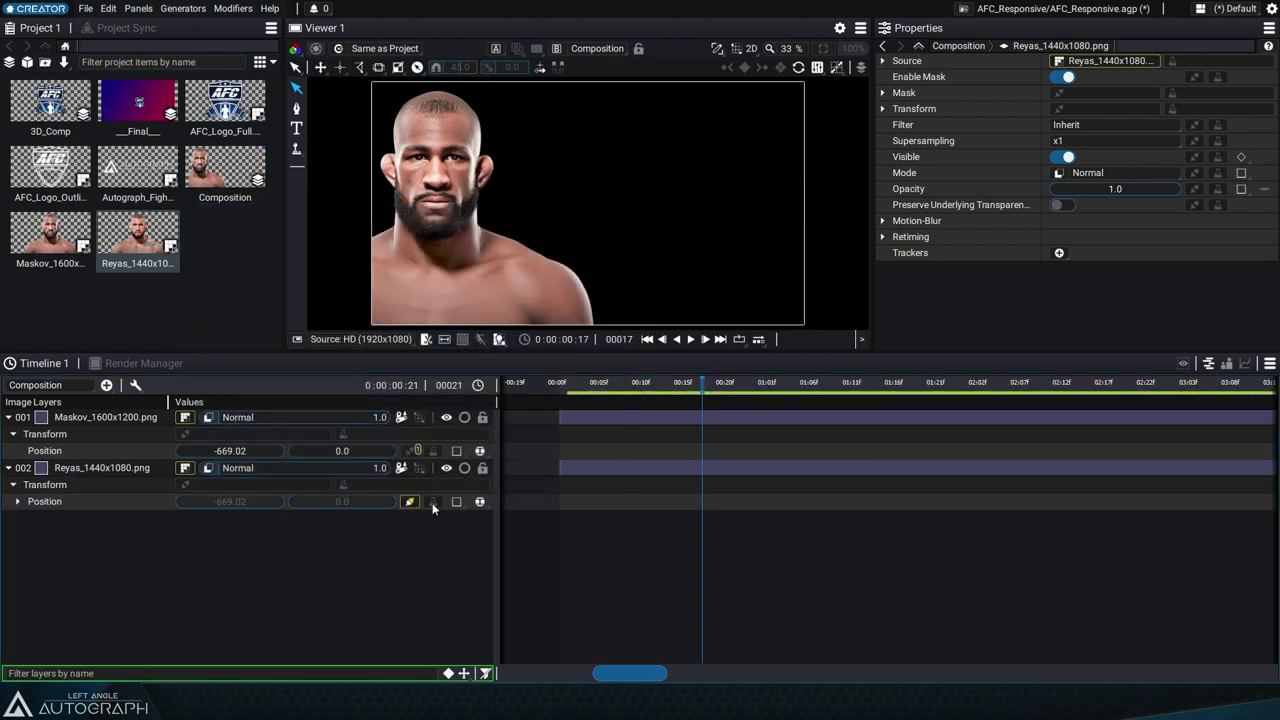
pyautogui.moveTo(228, 451); pyautogui.dragTo(450, 553)
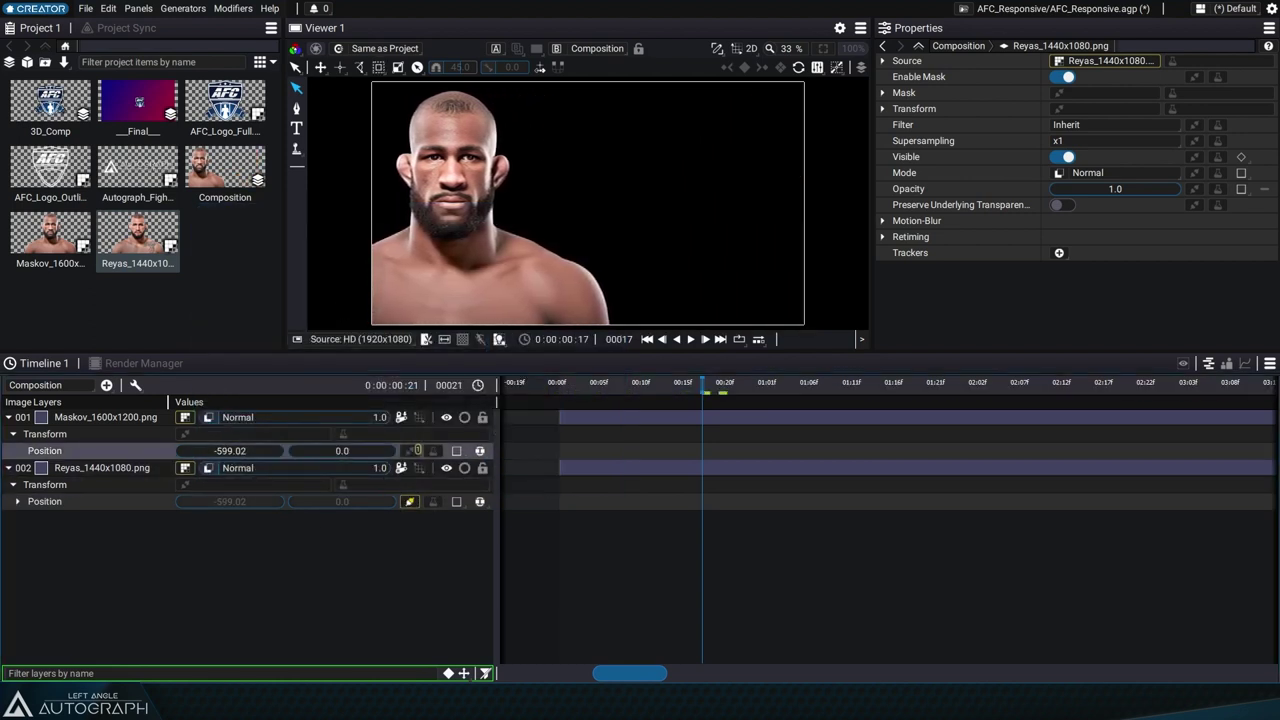
# Add a Math modifier multiplying Reyas's linked Position by -1 so it mirrors Maskov
pyautogui.click(431, 502)
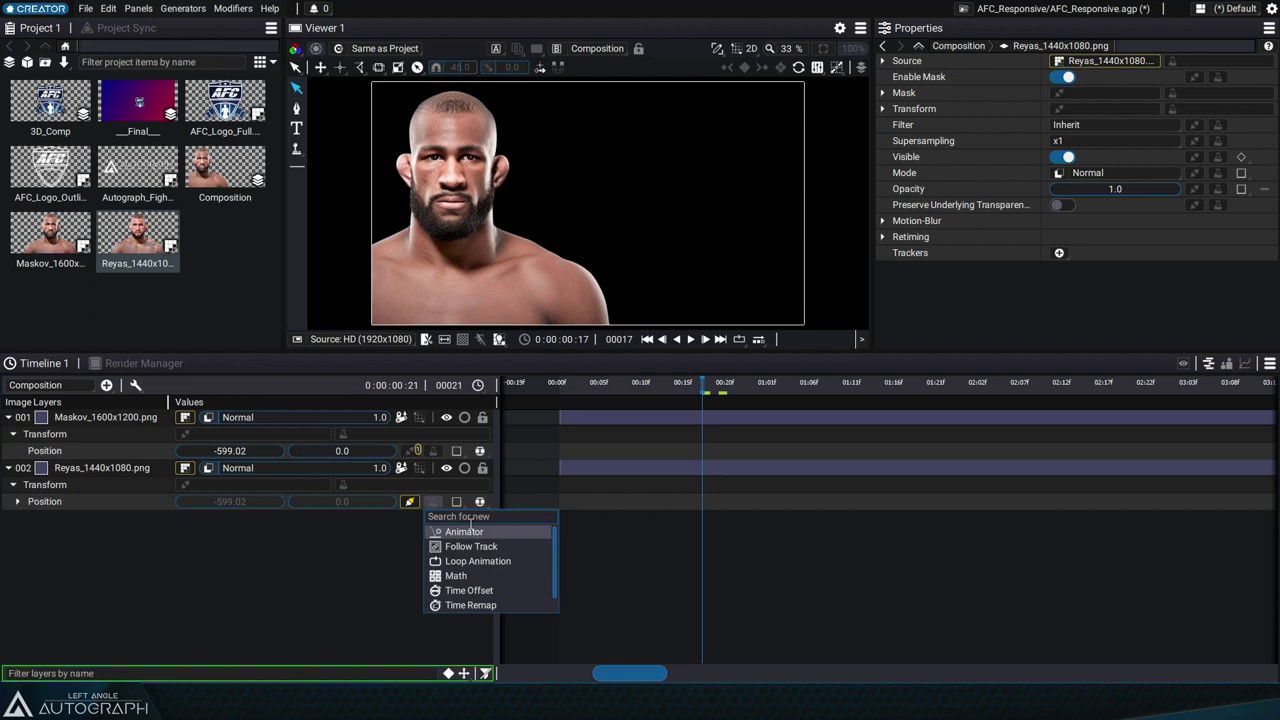
pyautogui.click(511, 578)
pyautogui.click(254, 552)
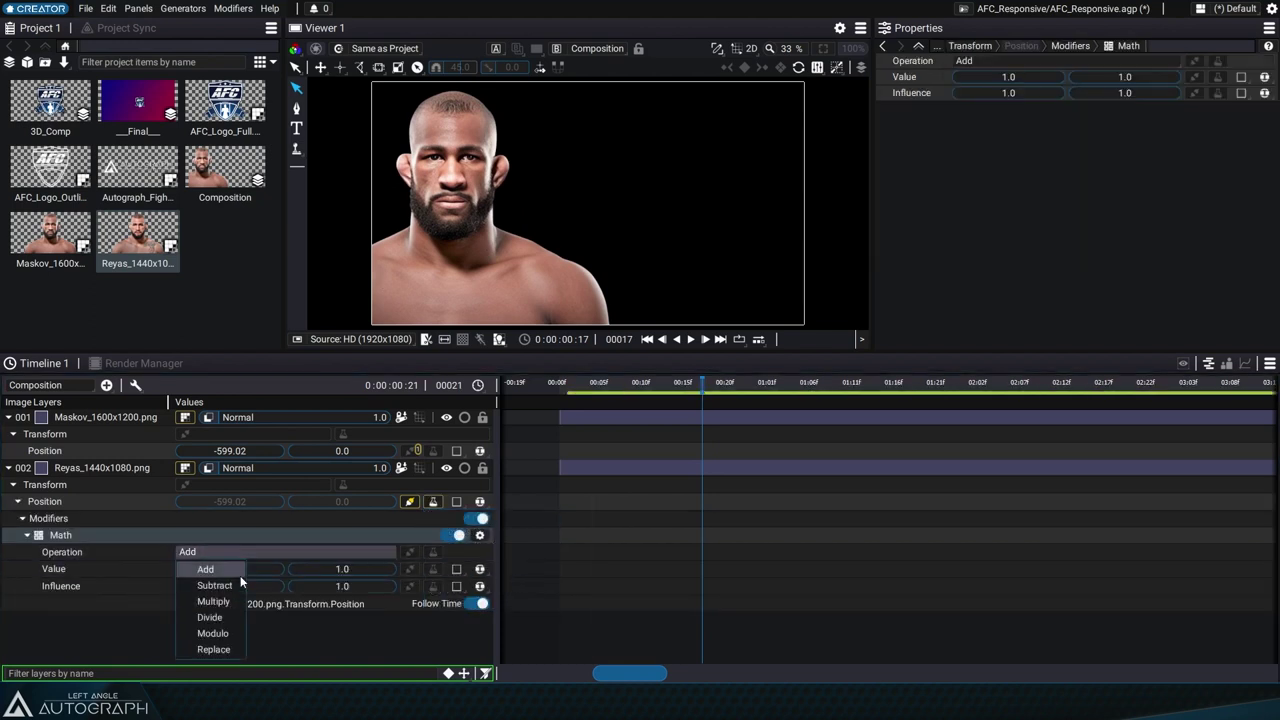
pyautogui.click(227, 602)
pyautogui.doubleClick(240, 570)
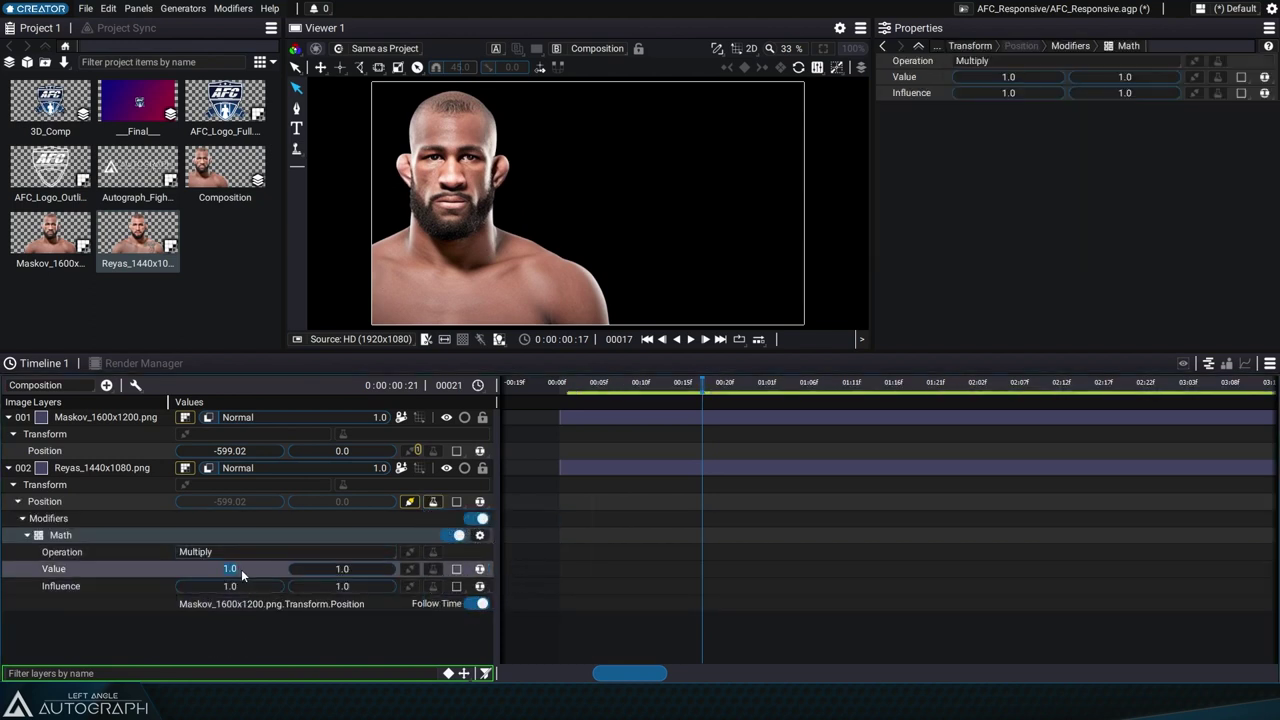
pyautogui.write('-1')
pyautogui.press('Return')
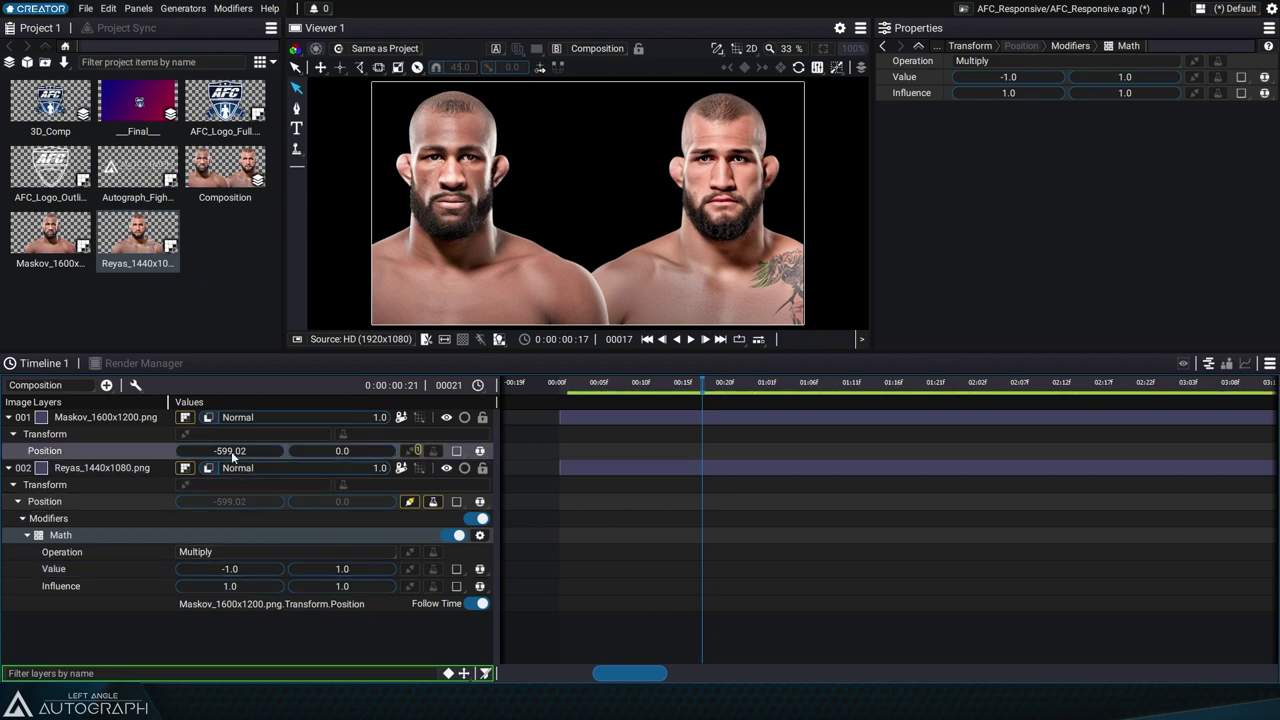
pyautogui.moveTo(230, 451)
pyautogui.mouseDown()
pyautogui.moveTo(300, 451)
pyautogui.moveTo(232, 457)
pyautogui.mouseUp()
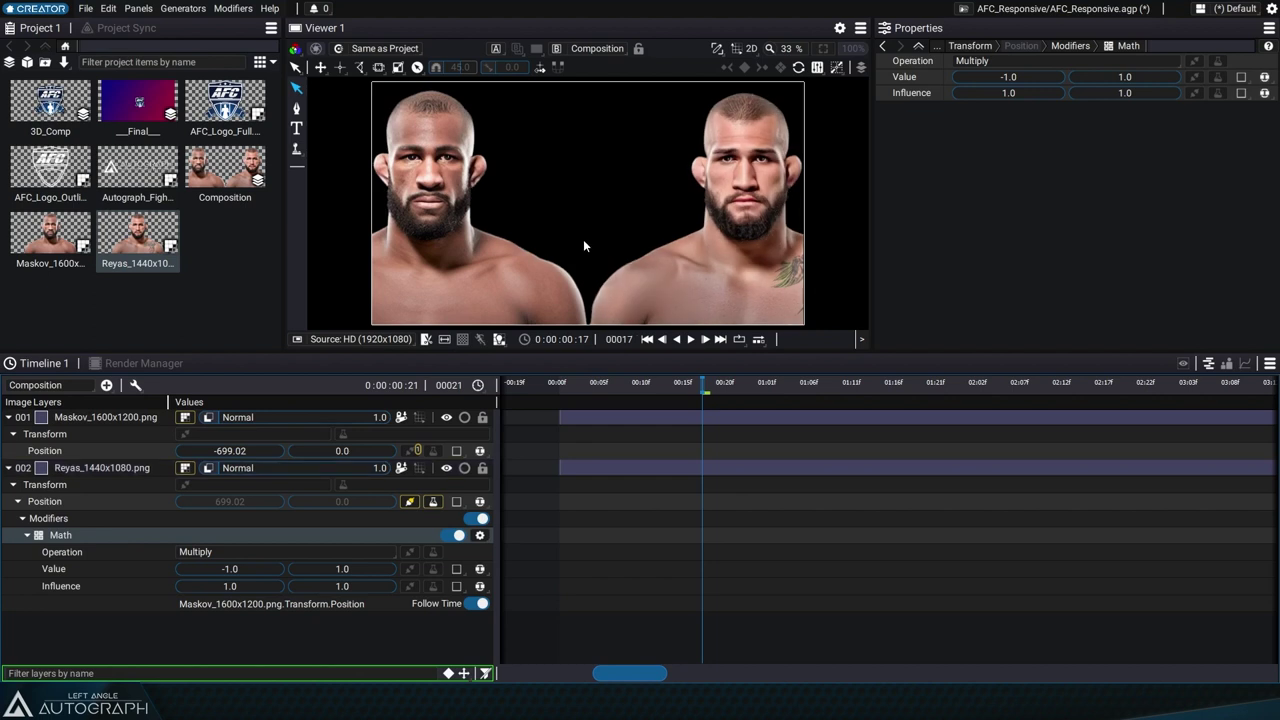
# Drag Maskov so the mirrored pair sits at -265.20 and 265.20, then recentre the view
pyautogui.scroll(-3, 583, 239)
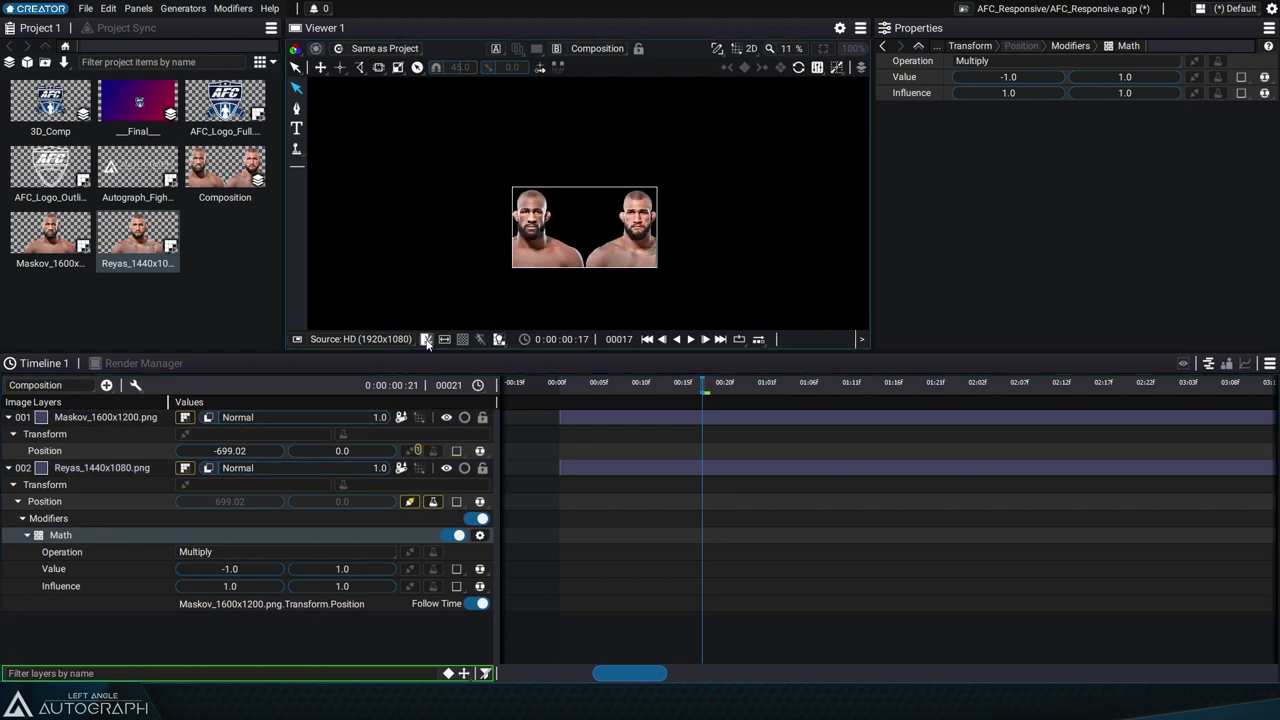
pyautogui.scroll(1, 427, 343)
pyautogui.click(516, 244)
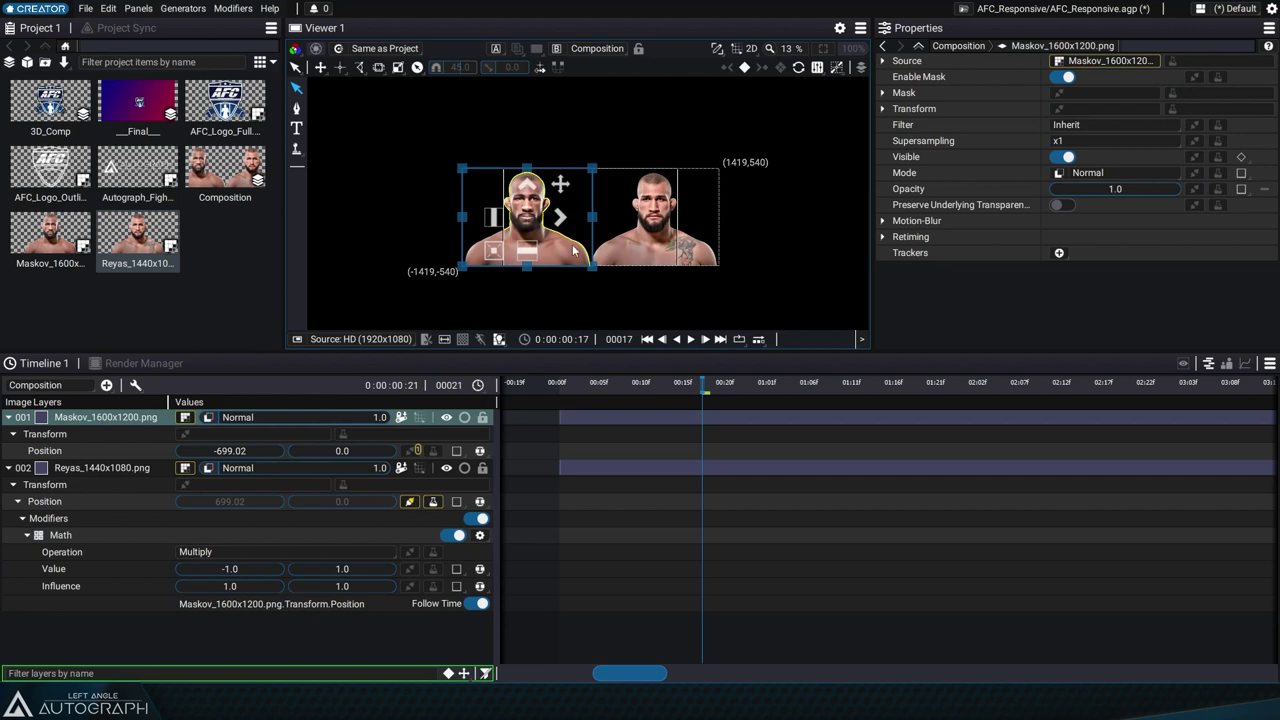
pyautogui.moveTo(575, 250)
pyautogui.mouseDown()
pyautogui.moveTo(339, 233)
pyautogui.moveTo(423, 228)
pyautogui.moveTo(374, 228)
pyautogui.moveTo(601, 251)
pyautogui.mouseUp()
pyautogui.scroll(5, 601, 251)
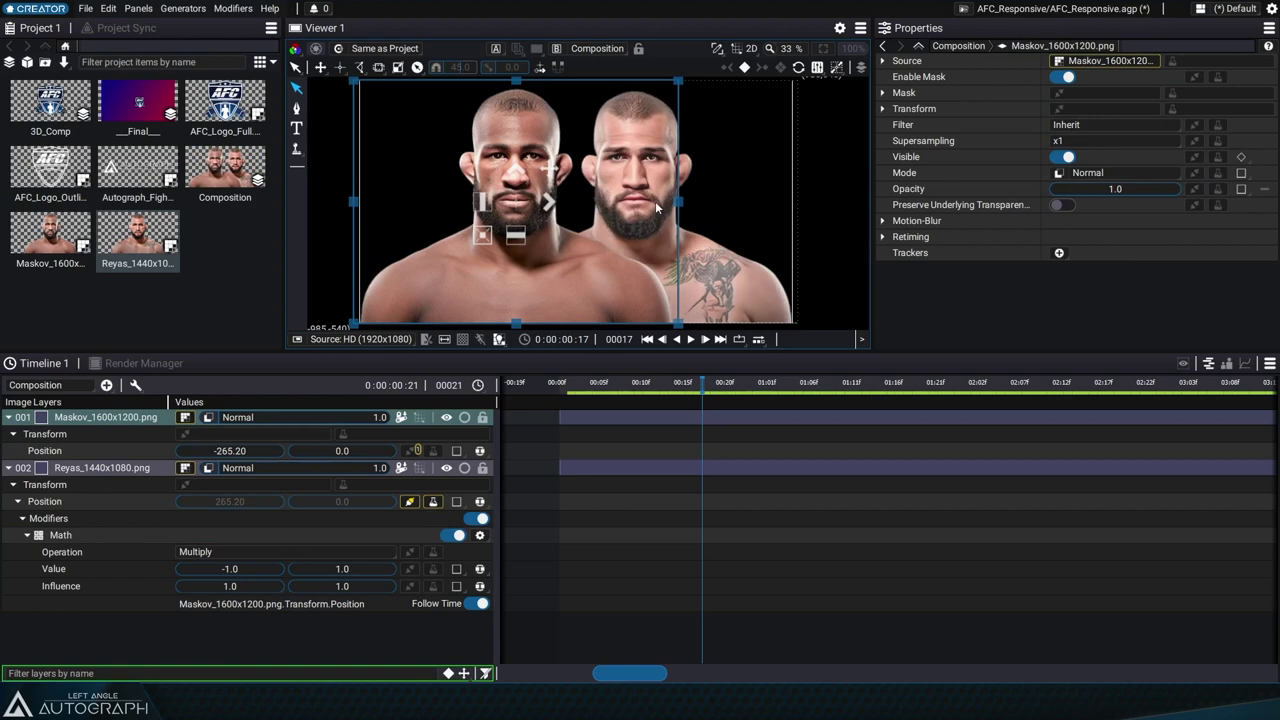
pyautogui.click(823, 48)
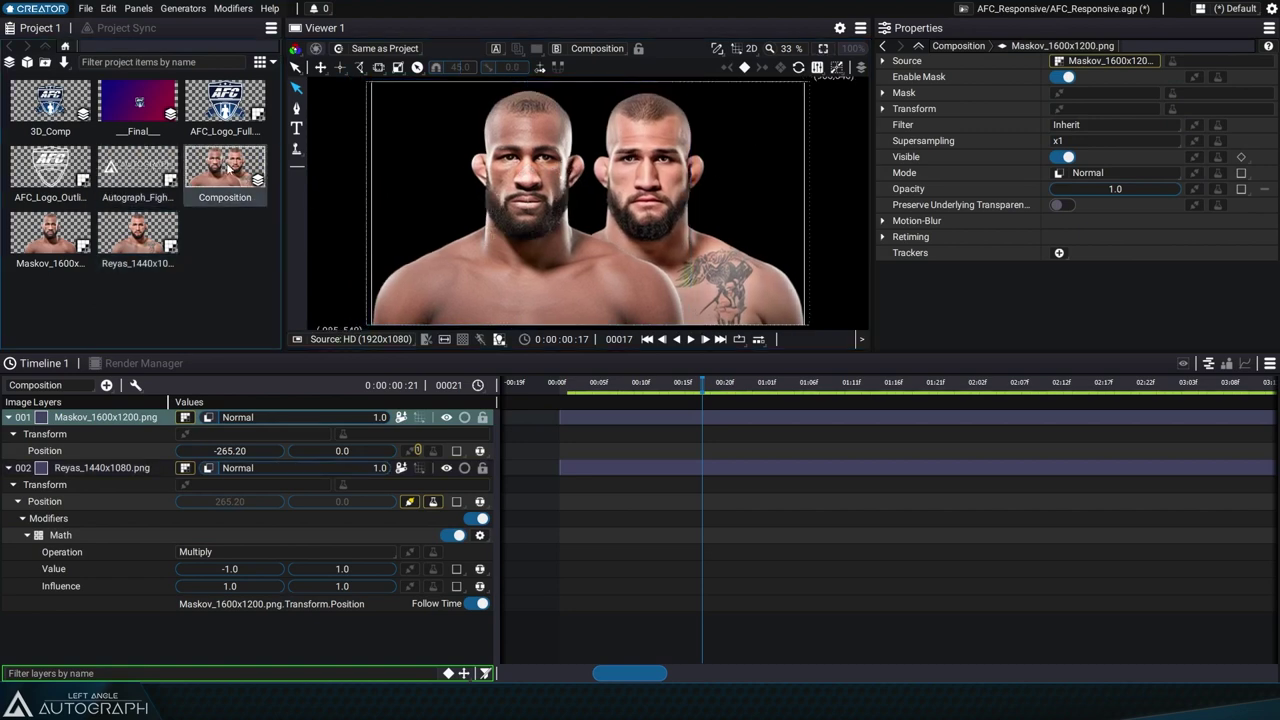
# Keep the composition's format at HD (1920x1080) and reopen the format list to compare
pyautogui.click(225, 165)
pyautogui.click(1112, 76)
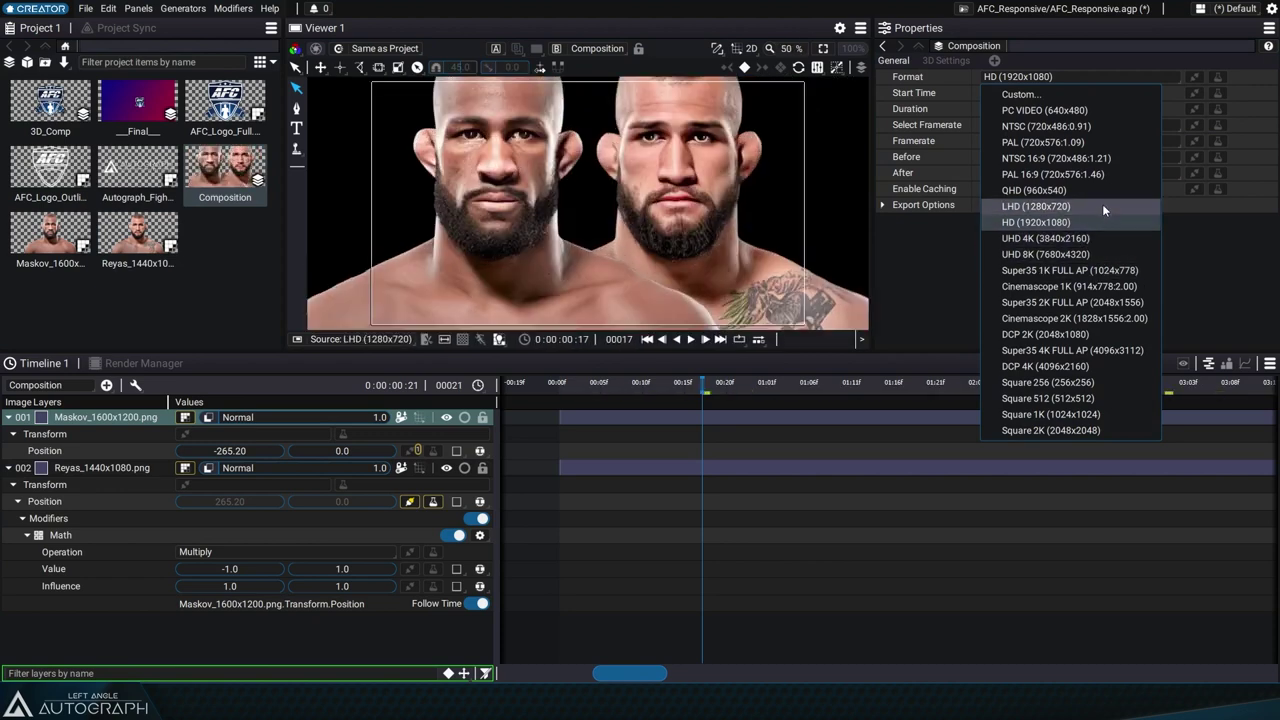
pyautogui.click(1092, 224)
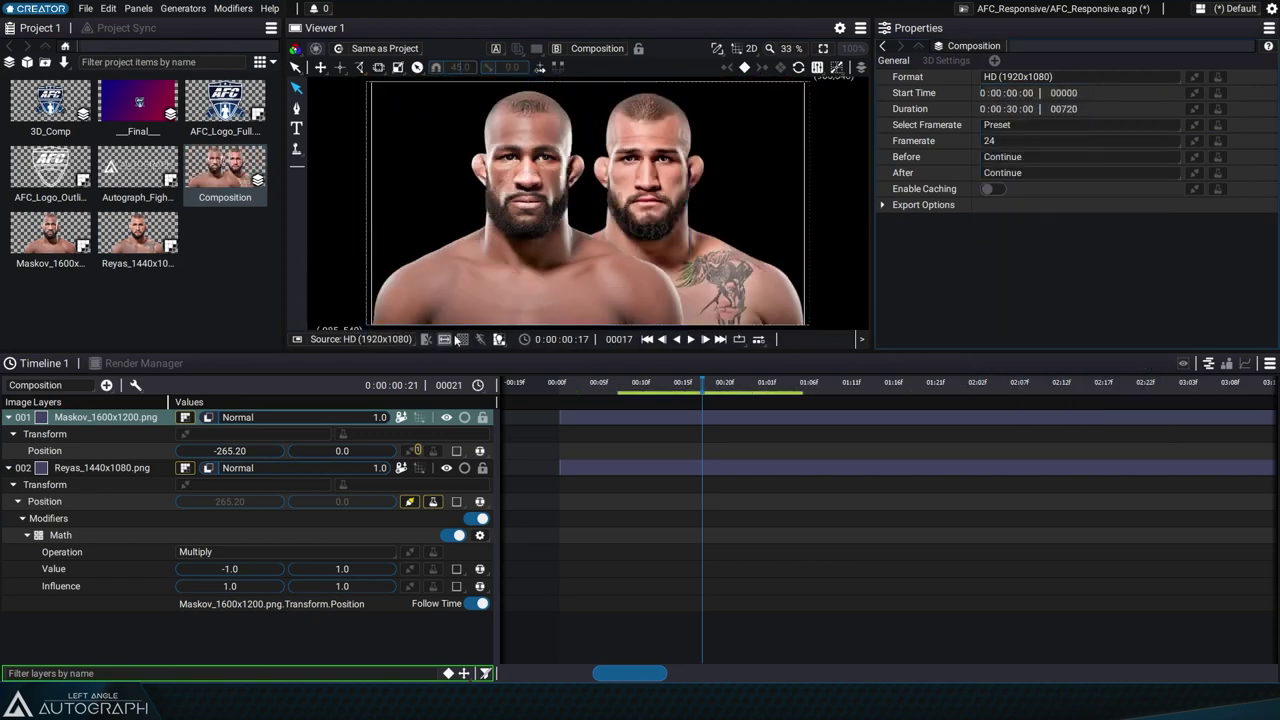
pyautogui.click(1069, 82)
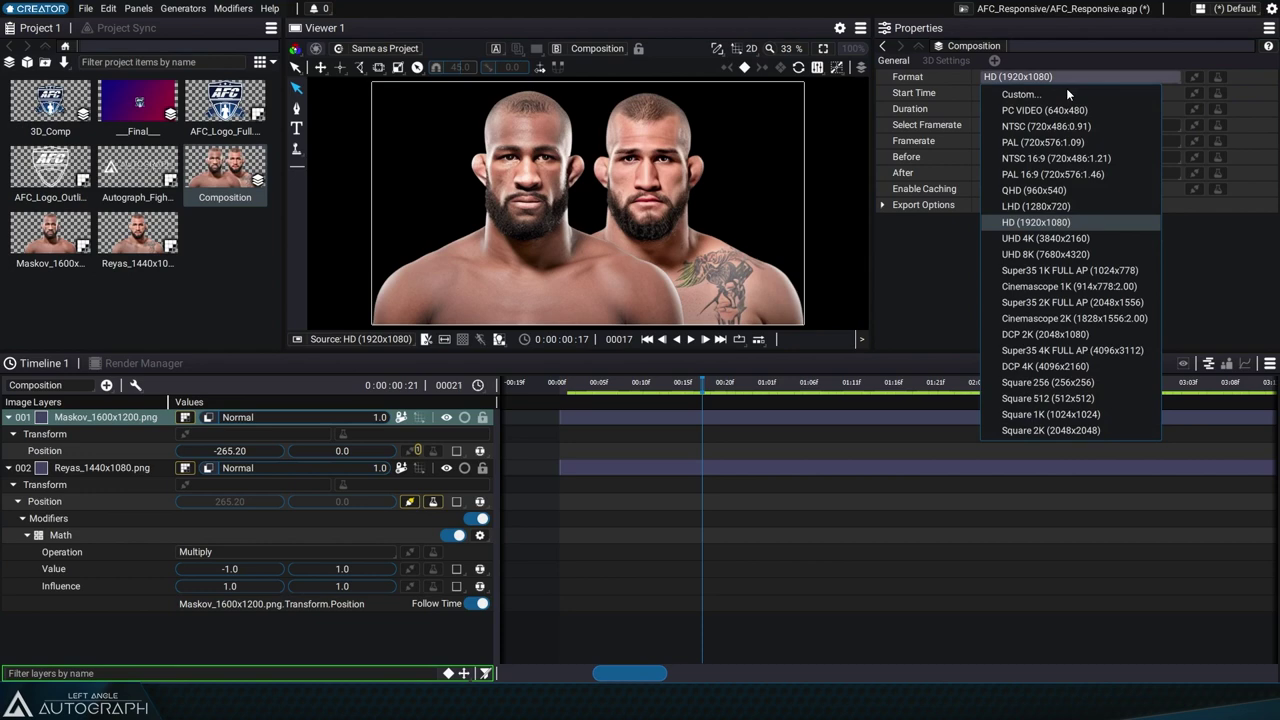